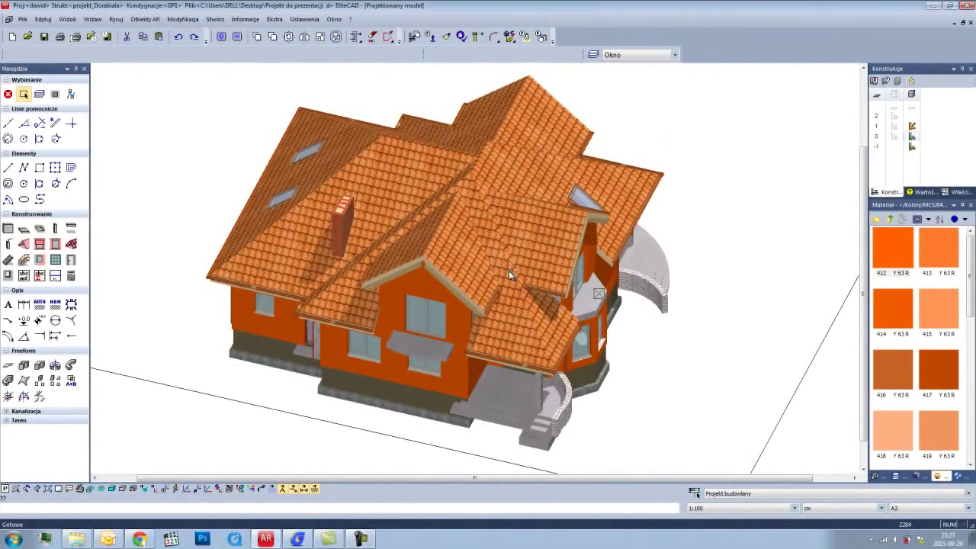
Orbit the 3D house, then open the 'Rzut parteru' ground-floor plan from the Widok view tree.
mouse_move(508, 270)
middle_down()
mouse_move(459, 278)
mouse_move(531, 340)
mouse_move(527, 313)
middle_up()
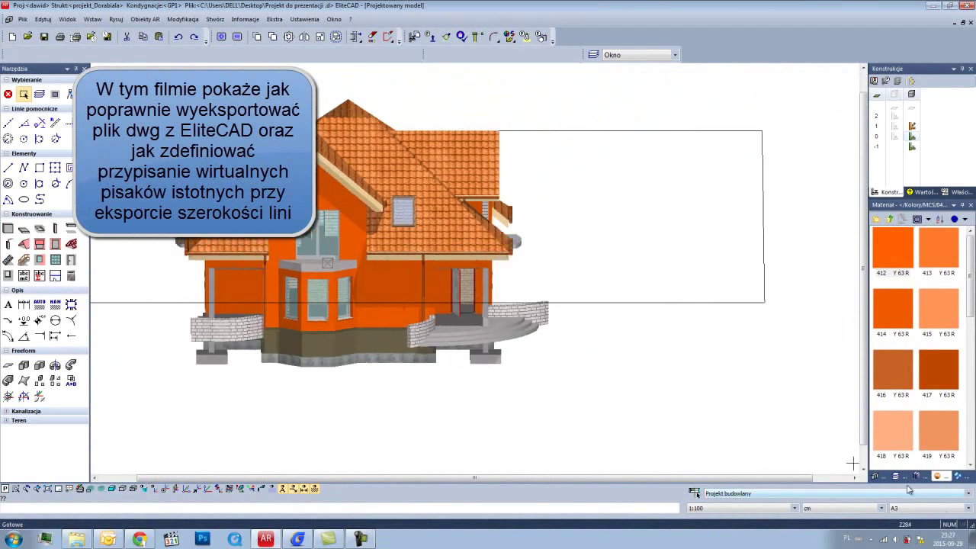
click(885, 477)
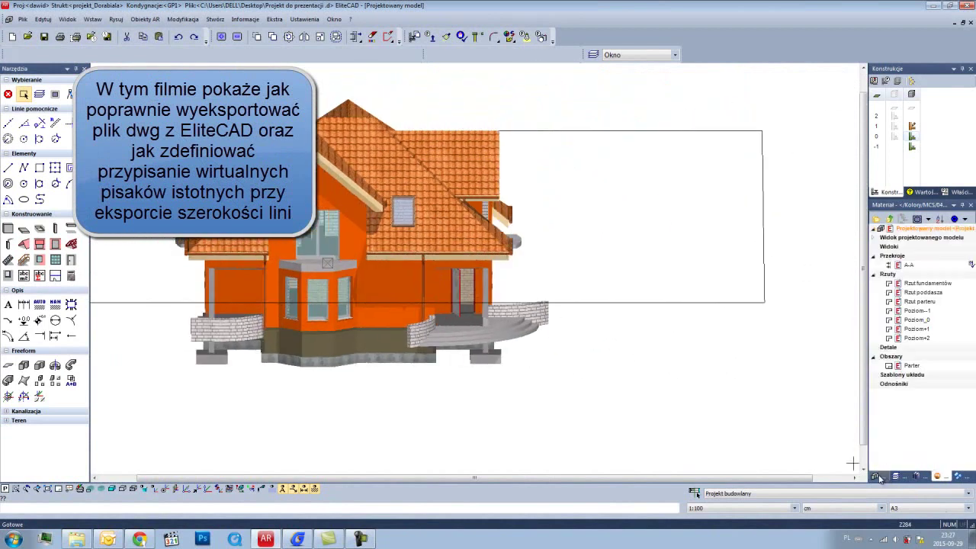
double_click(932, 300)
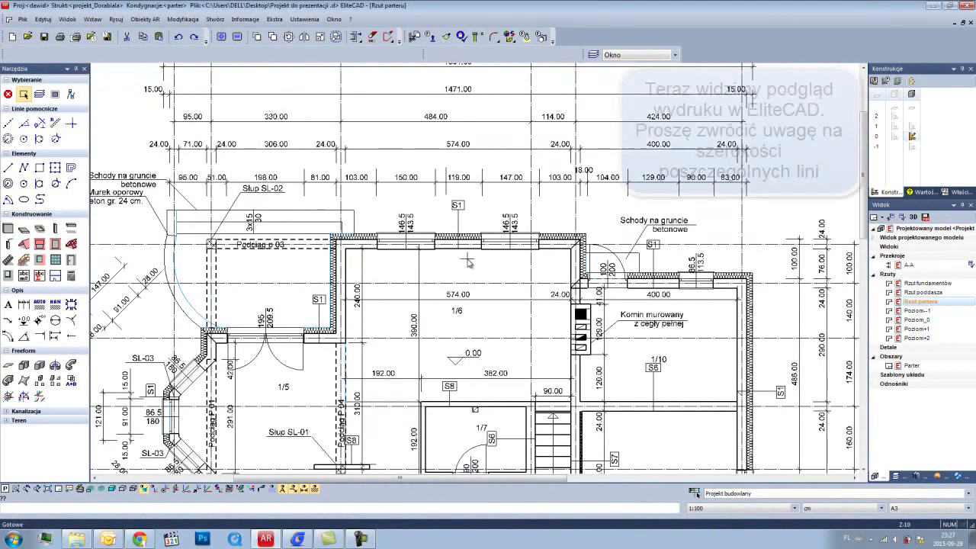
Show the Rzut parteru plan in print preview, zooming to check line widths, then open Plik > Wymiana plików.
right_click(471, 262)
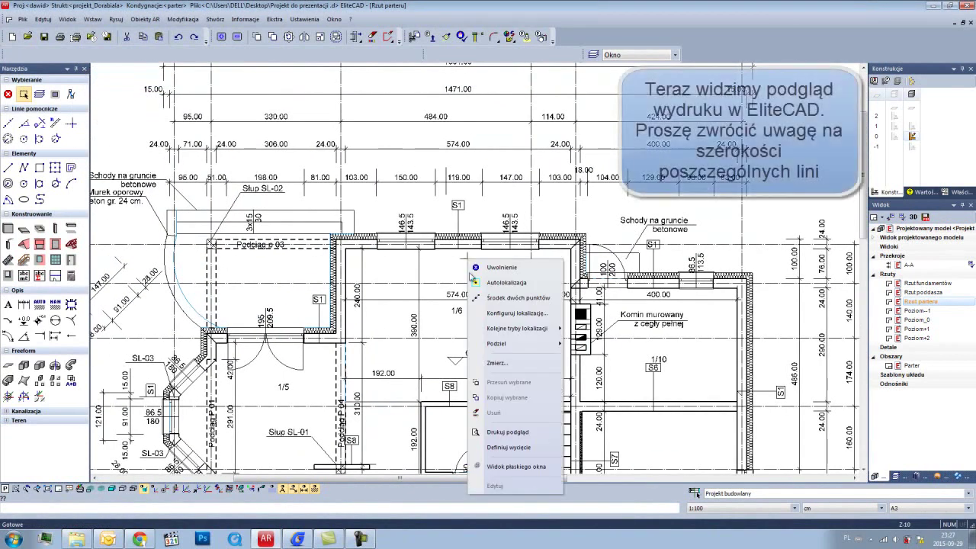
click(494, 433)
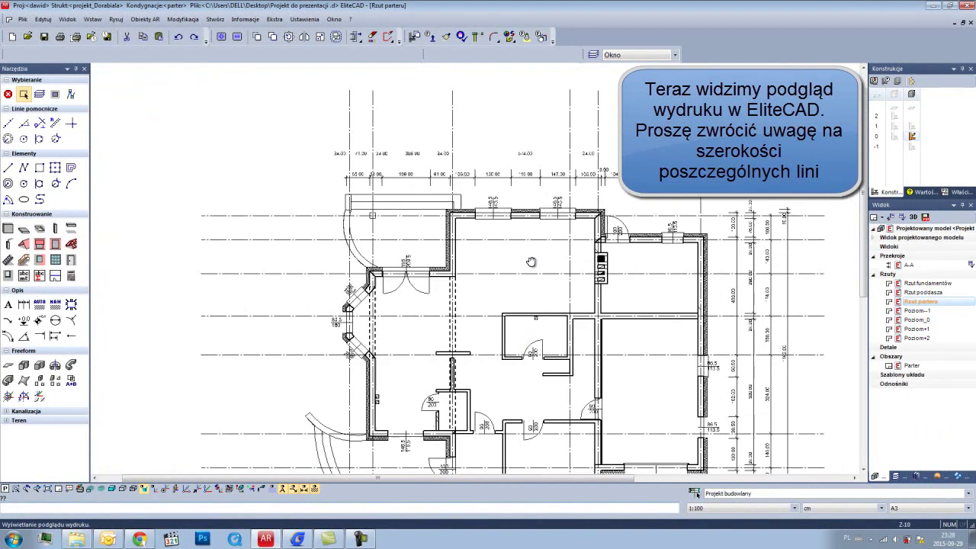
scroll(379, 335, up, 2)
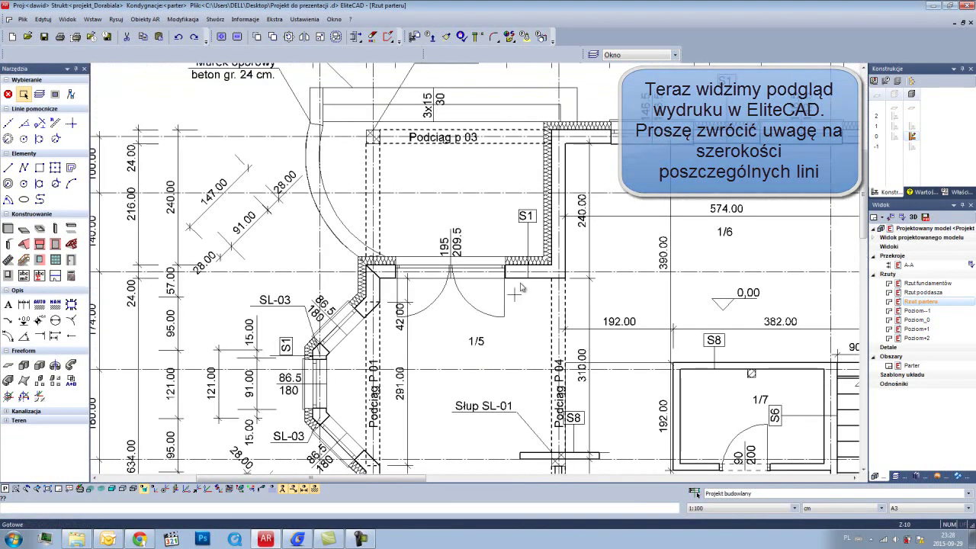
scroll(545, 211, up, 3)
scroll(545, 212, down, 3)
scroll(305, 251, up, 2)
scroll(305, 252, up, 1)
scroll(422, 268, up, 1)
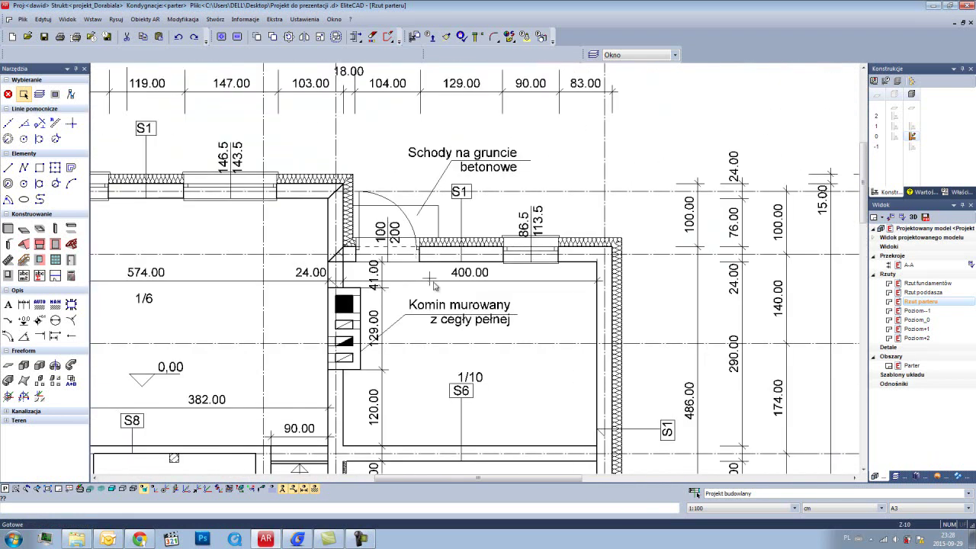
click(23, 19)
mouse_move(56, 245)
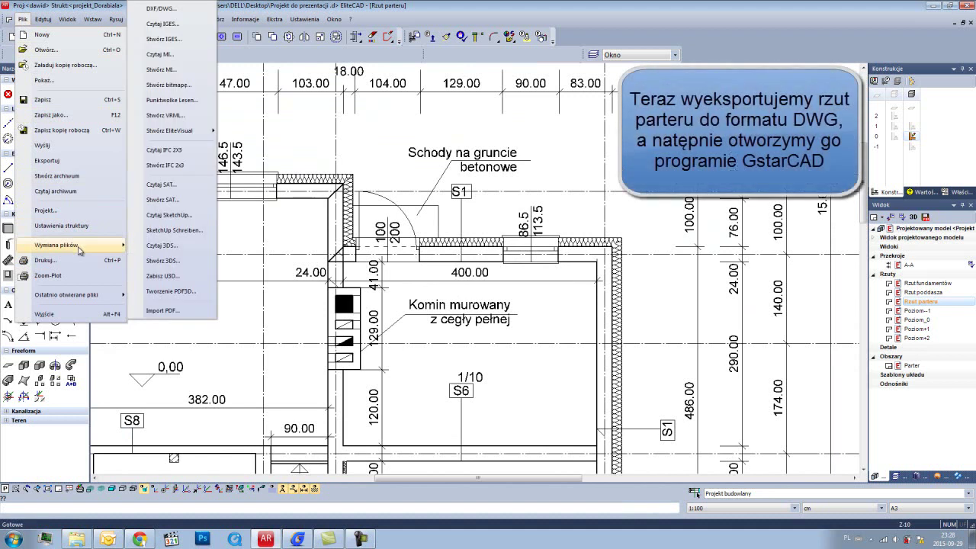
Start a DXF/DWG export of the plan in DXF-ELITE and accept the export settings.
click(162, 9)
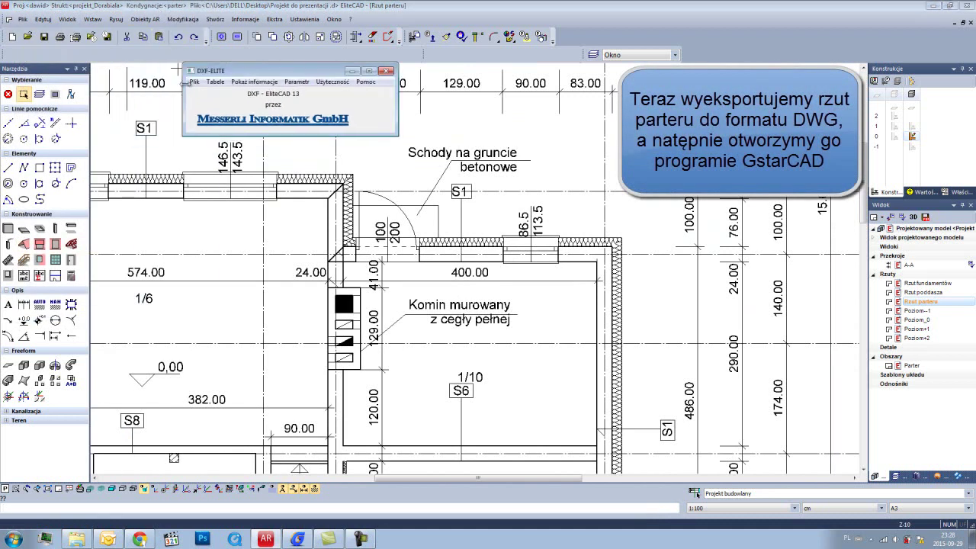
click(194, 82)
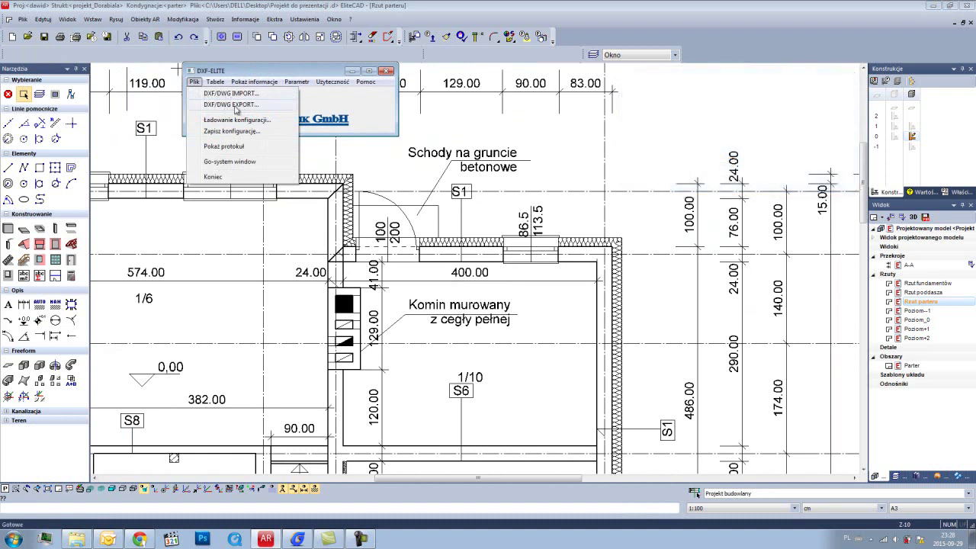
click(229, 104)
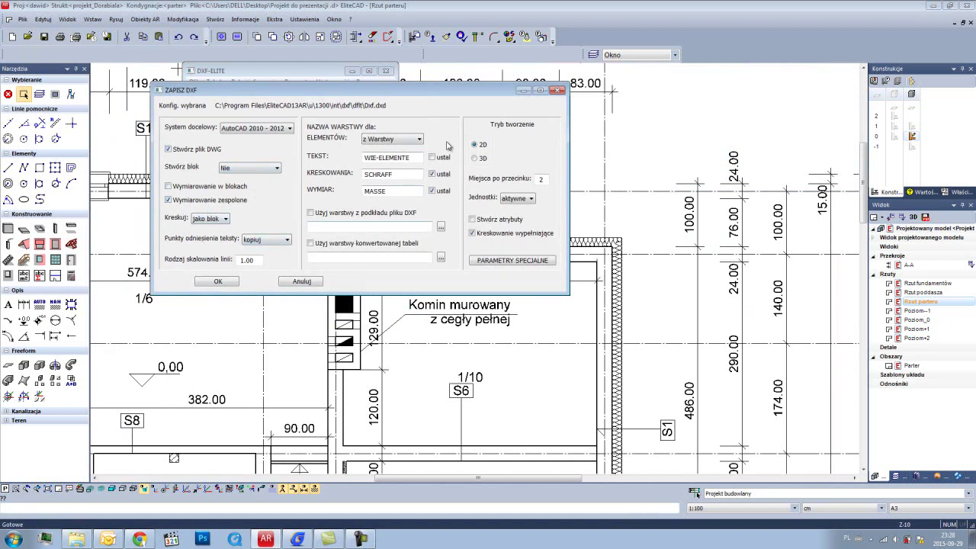
click(217, 281)
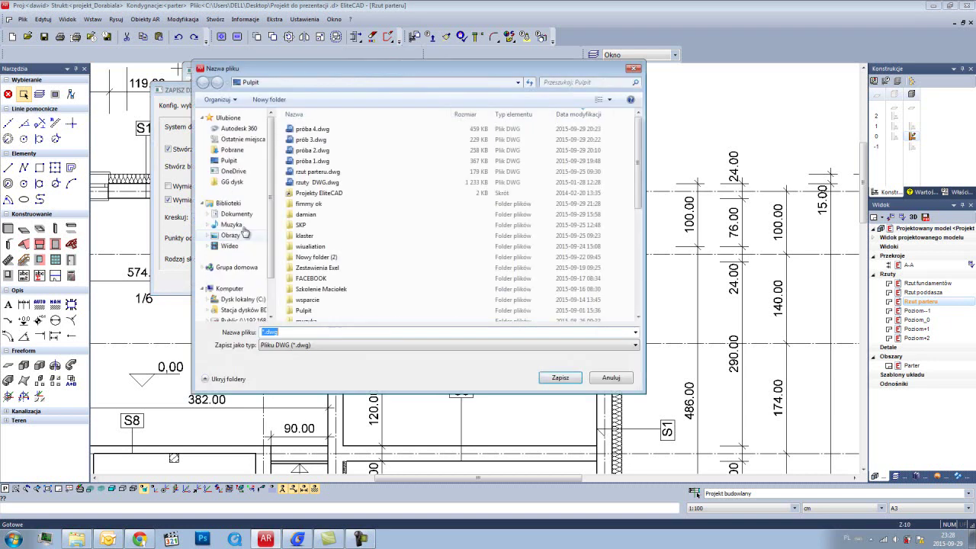
Create a 'dwg' folder on the desktop and save the export there as file 1.
click(226, 162)
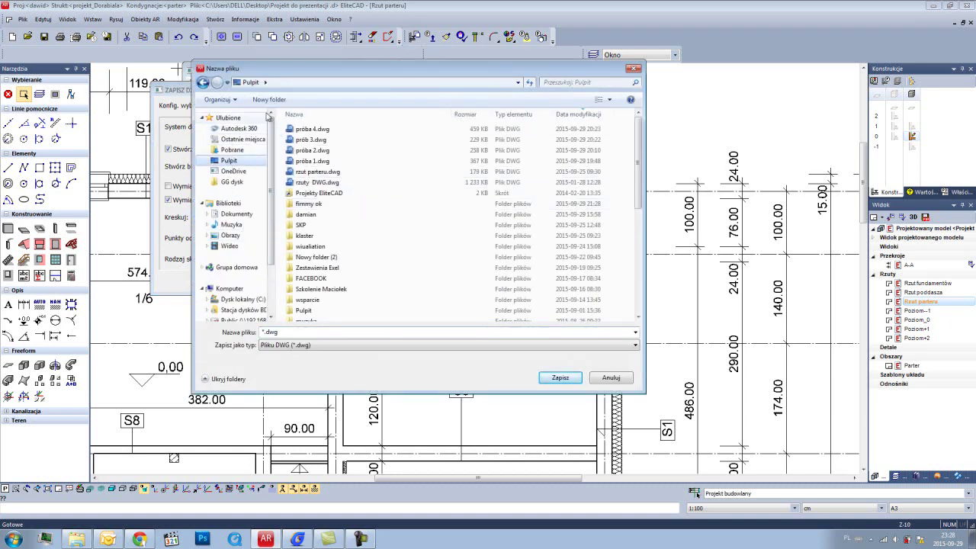
click(277, 101)
text(dwg)
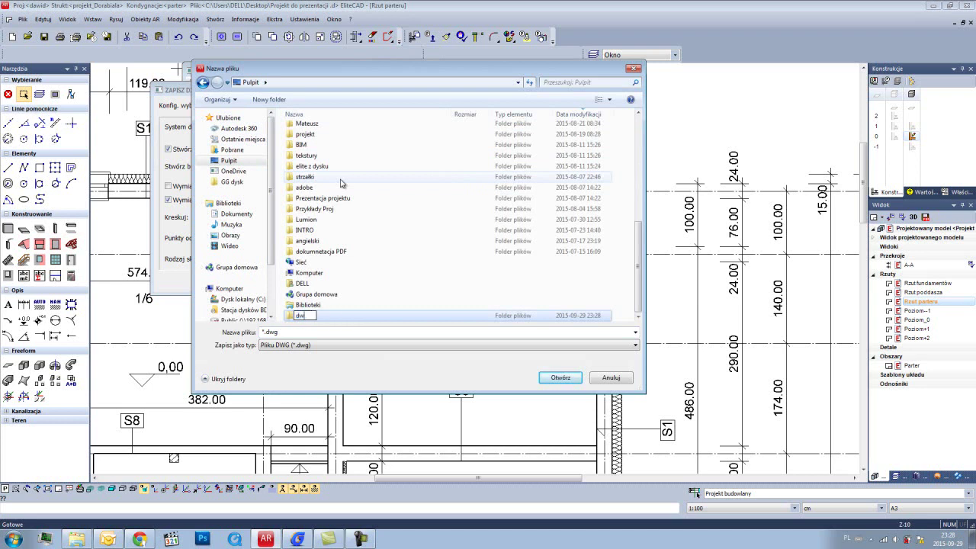
key(Return)
double_click(340, 316)
text(1)
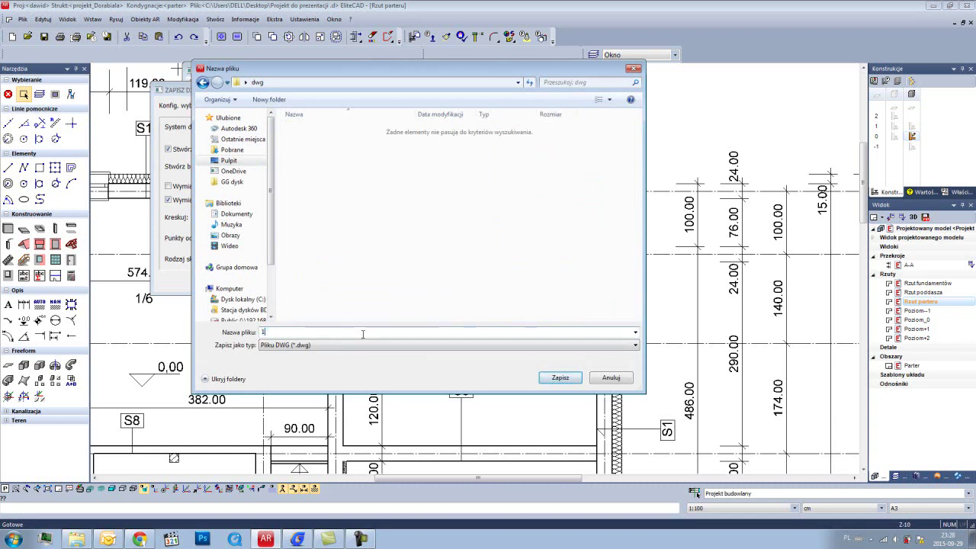
click(554, 379)
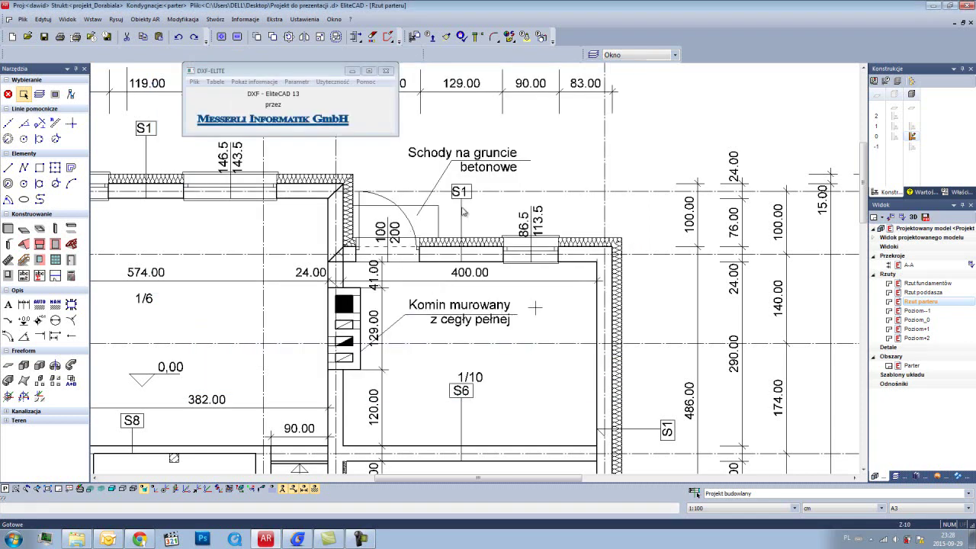
Close DXF-ELITE, switch to GstarCAD and open 1.dwg from the desktop dwg folder.
click(385, 72)
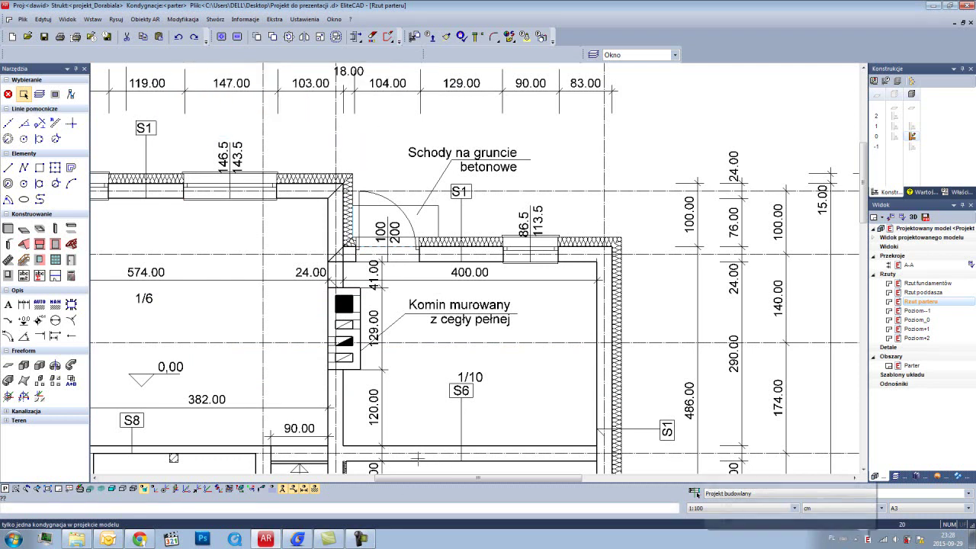
click(297, 539)
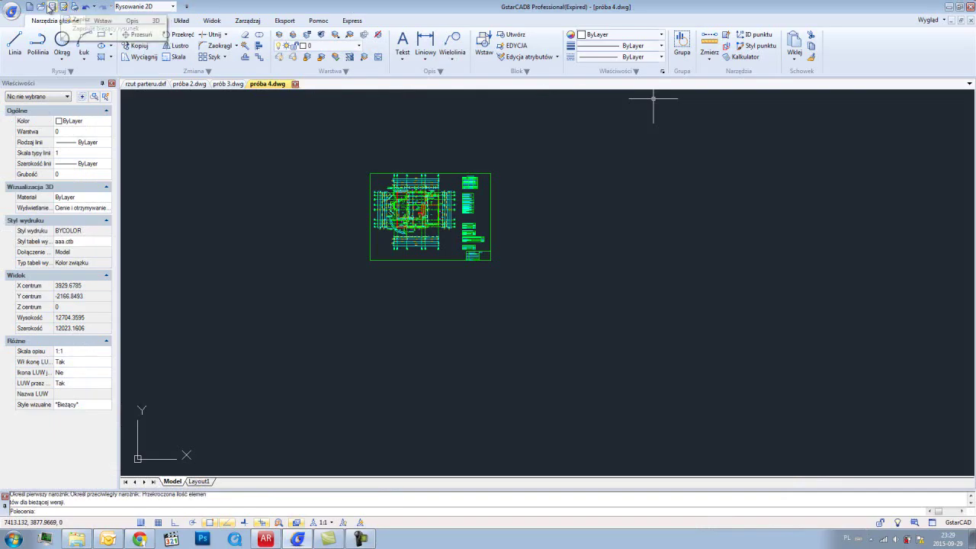
click(42, 6)
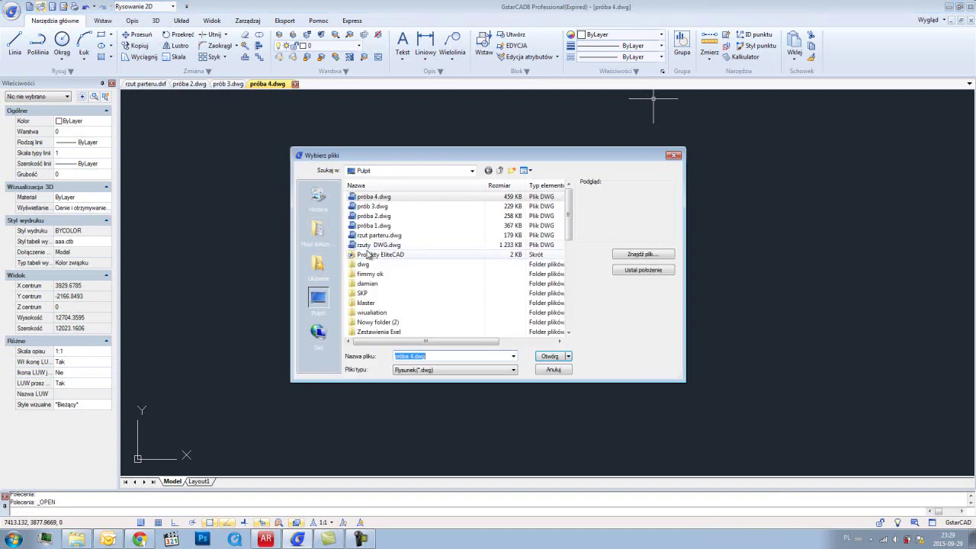
double_click(369, 264)
click(367, 200)
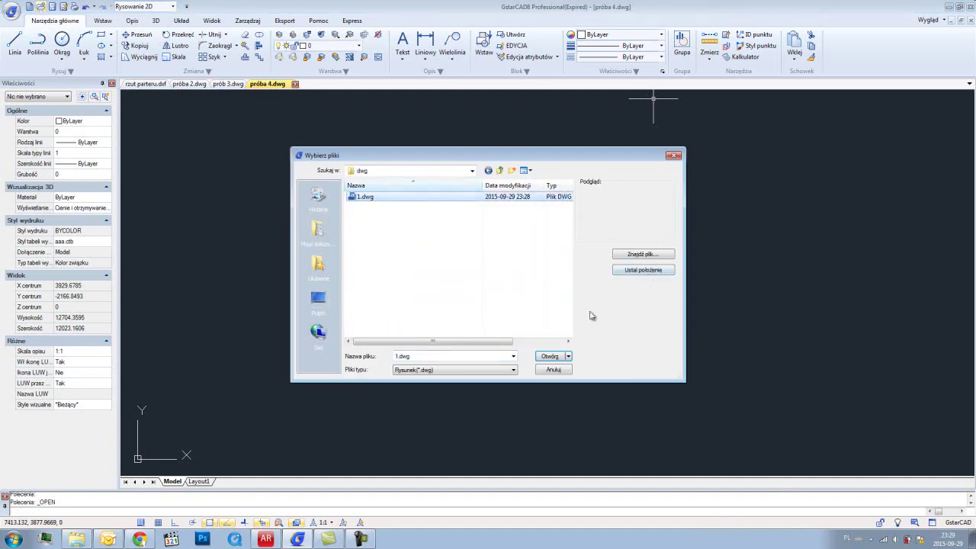
click(550, 357)
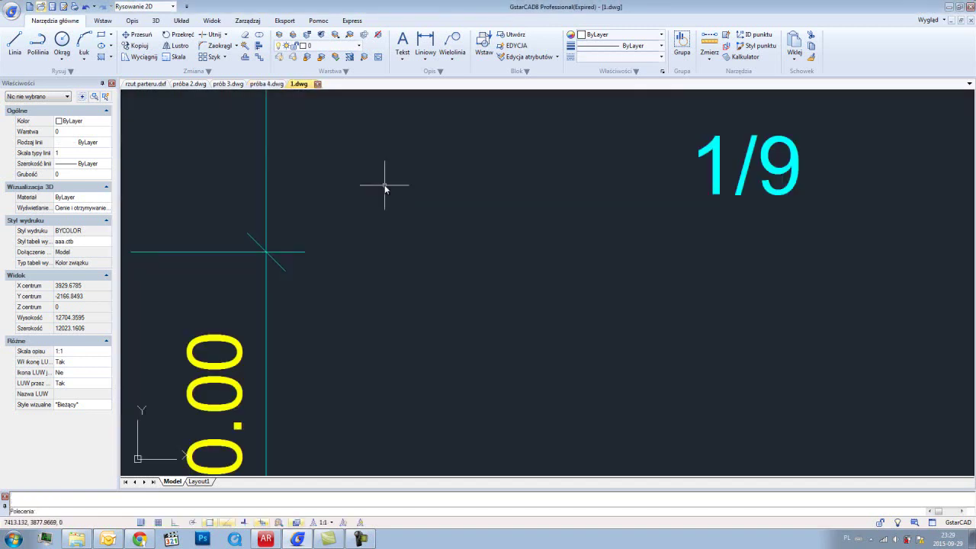
scroll(387, 192, down, 5)
scroll(387, 192, down, 2)
scroll(424, 230, up, 1)
scroll(424, 230, up, 3)
scroll(423, 230, up, 1)
scroll(394, 241, up, 5)
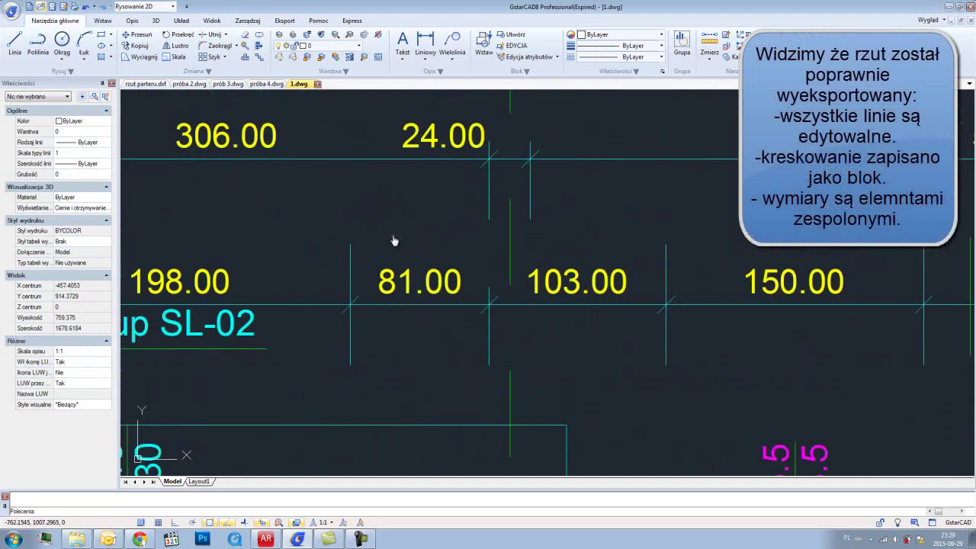
click(414, 283)
scroll(395, 279, down, 2)
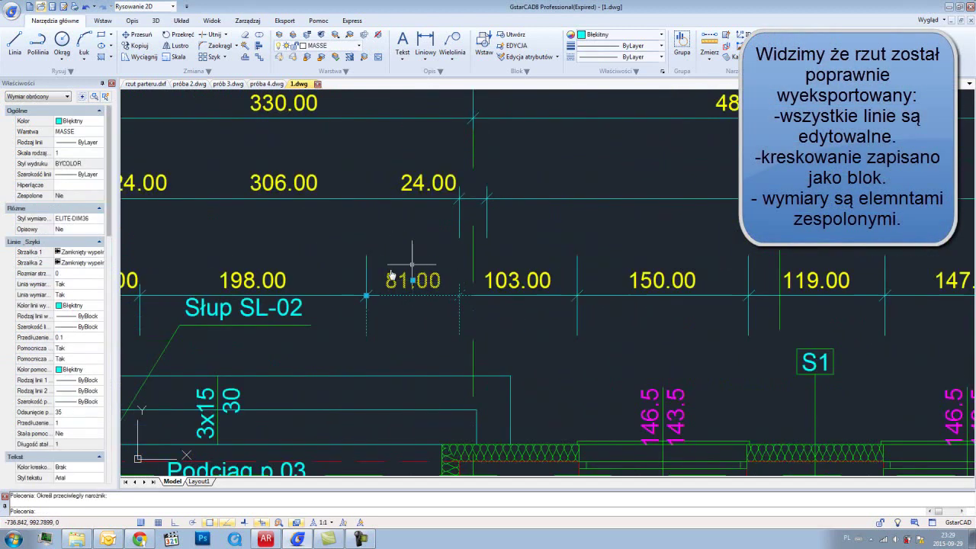
click(518, 288)
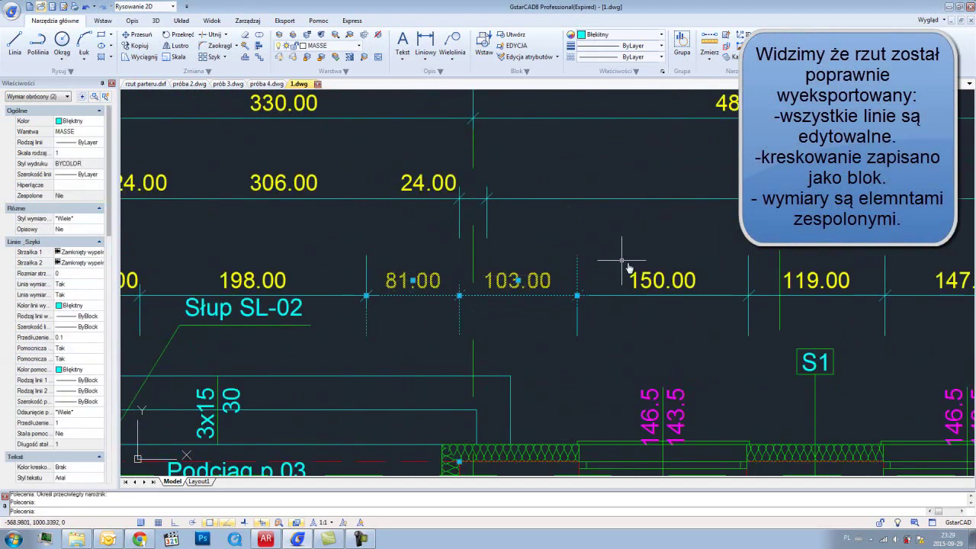
click(652, 280)
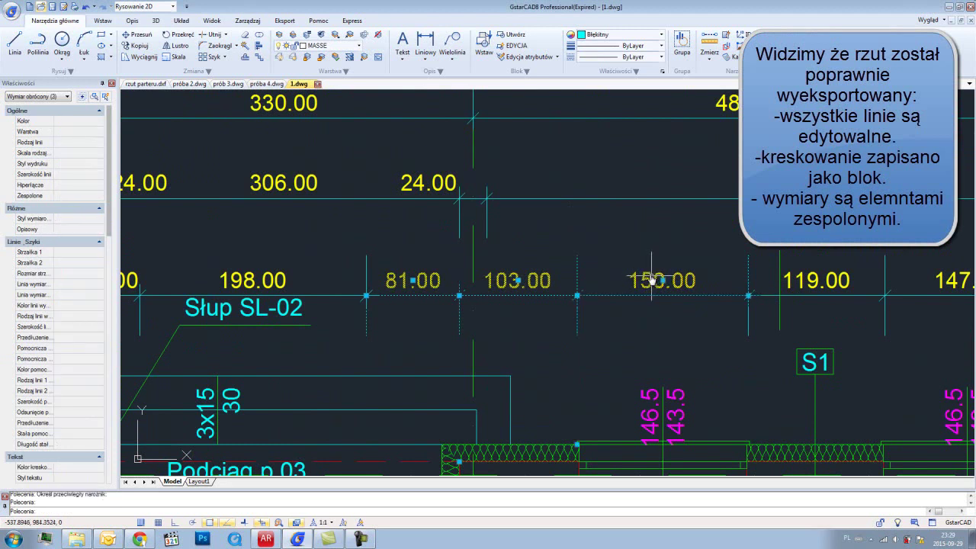
scroll(609, 305, down, 2)
scroll(587, 328, down, 2)
key(Escape)
key(Escape)
scroll(584, 331, up, 3)
scroll(496, 216, up, 2)
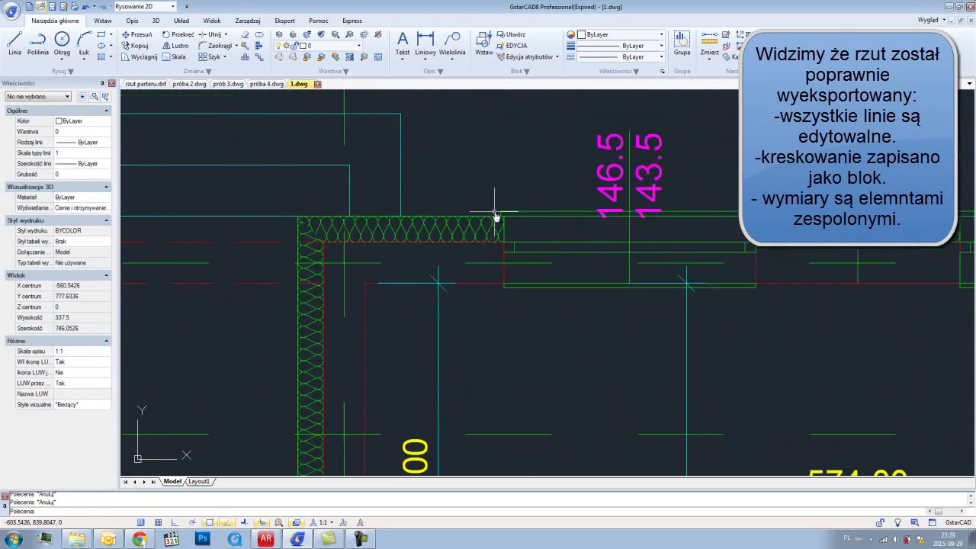
scroll(496, 216, up, 2)
click(463, 247)
scroll(492, 222, down, 1)
scroll(462, 224, down, 2)
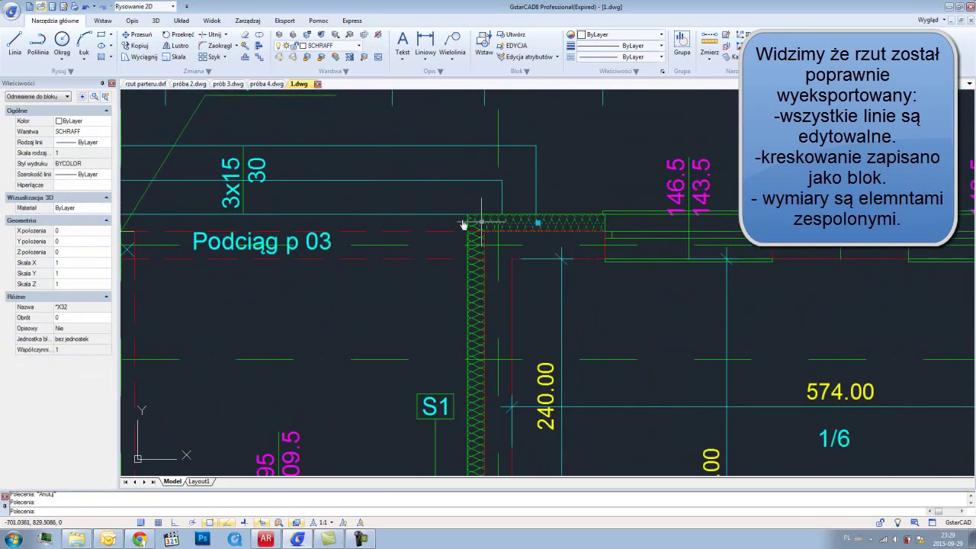
scroll(587, 286, up, 3)
scroll(462, 282, down, 2)
scroll(551, 185, up, 1)
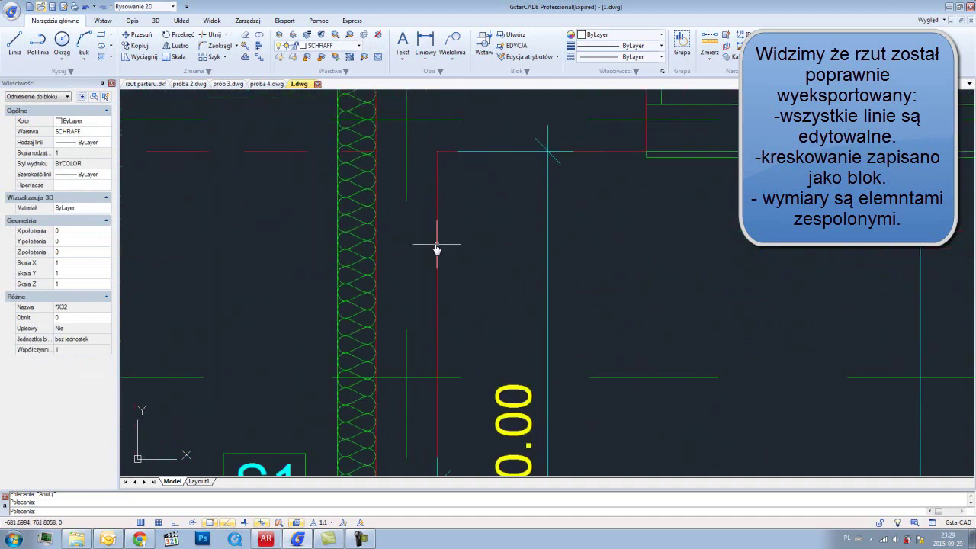
click(437, 248)
click(450, 156)
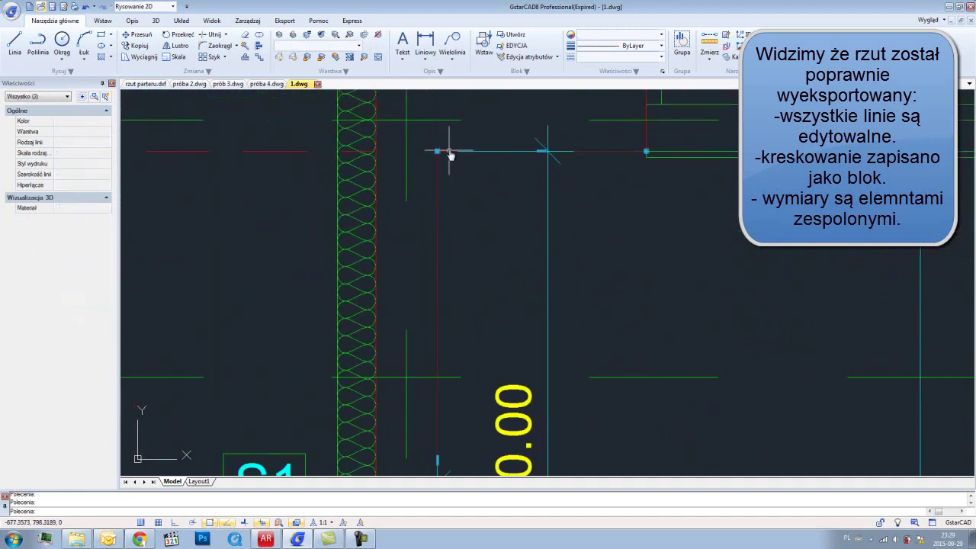
scroll(526, 175, down, 2)
scroll(594, 160, down, 1)
scroll(591, 191, up, 2)
scroll(587, 223, down, 3)
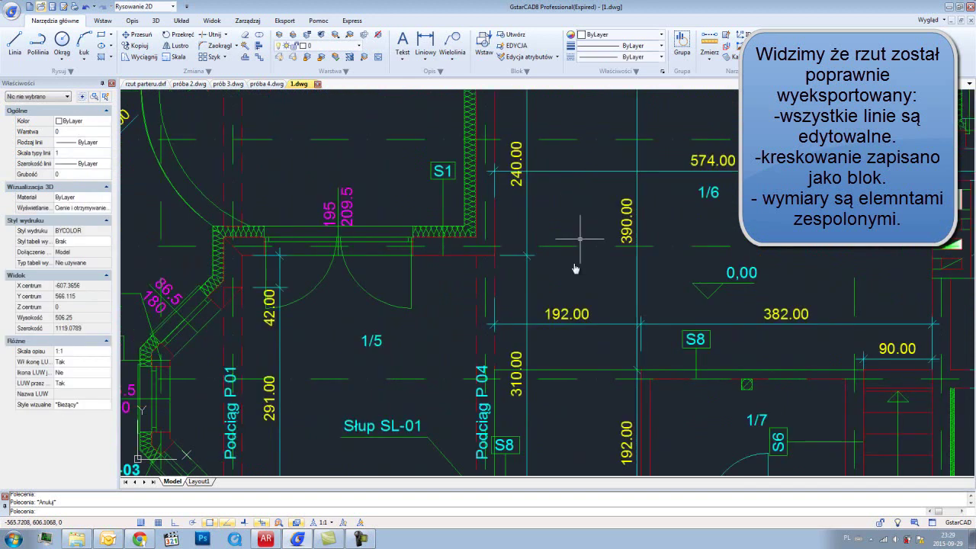
click(568, 246)
scroll(568, 250, down, 3)
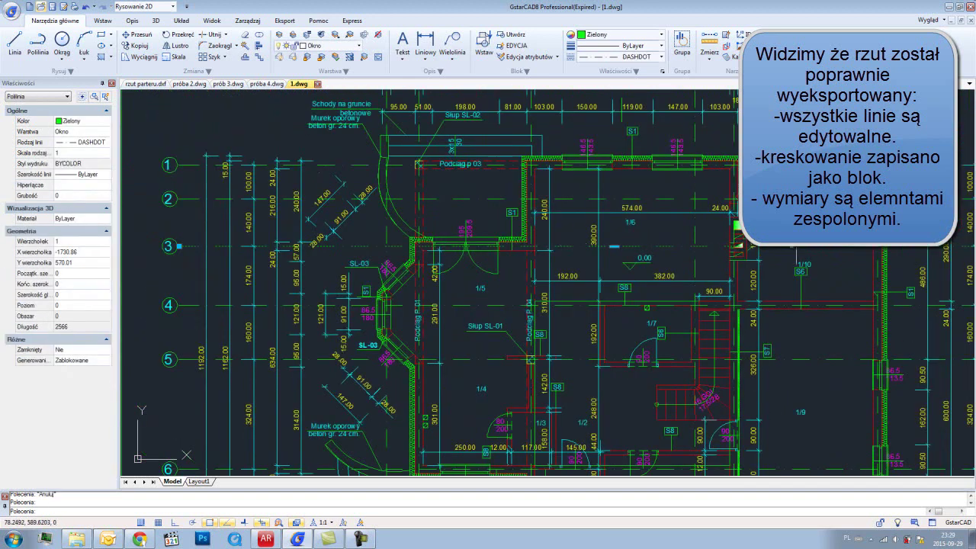
scroll(266, 248, up, 2)
scroll(328, 261, up, 3)
scroll(381, 263, down, 3)
scroll(534, 274, down, 4)
scroll(523, 247, up, 2)
scroll(522, 257, up, 3)
scroll(541, 261, down, 3)
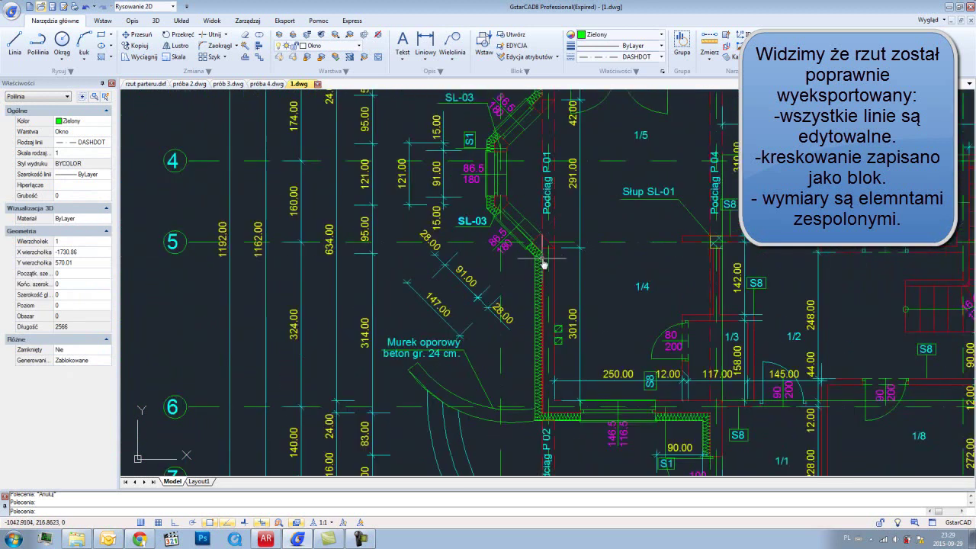
scroll(537, 275, up, 3)
click(533, 276)
click(523, 257)
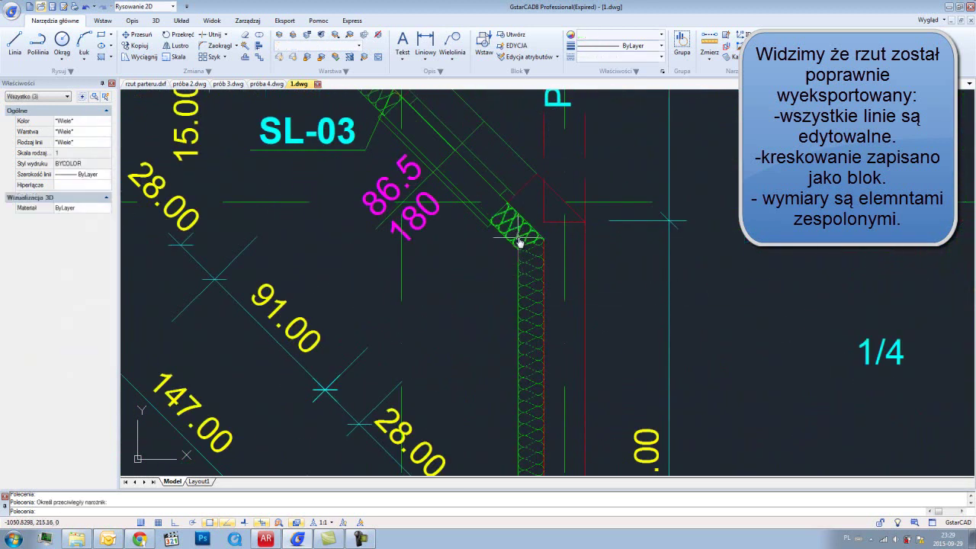
scroll(546, 244, down, 5)
key(Escape)
key(Escape)
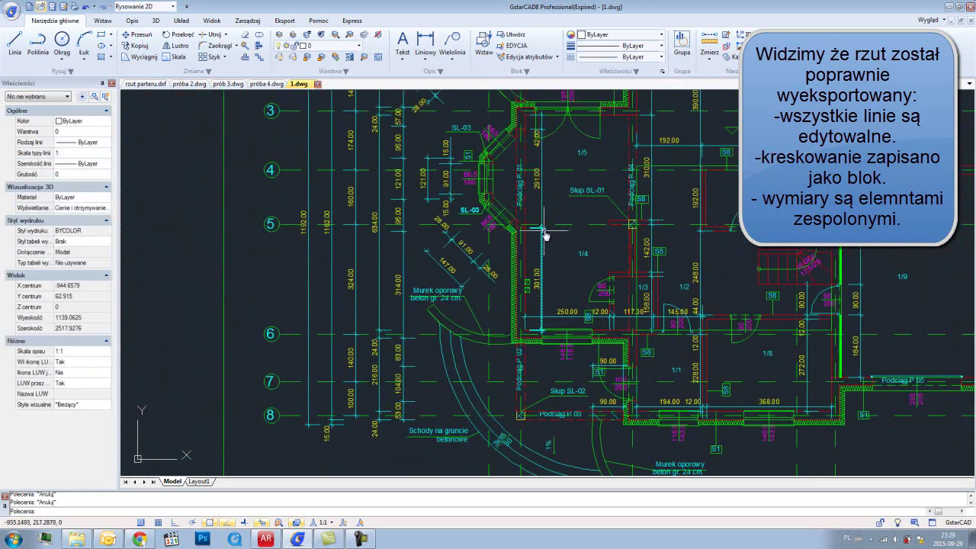
scroll(541, 229, up, 1)
scroll(547, 226, up, 1)
scroll(518, 205, down, 3)
scroll(473, 176, down, 2)
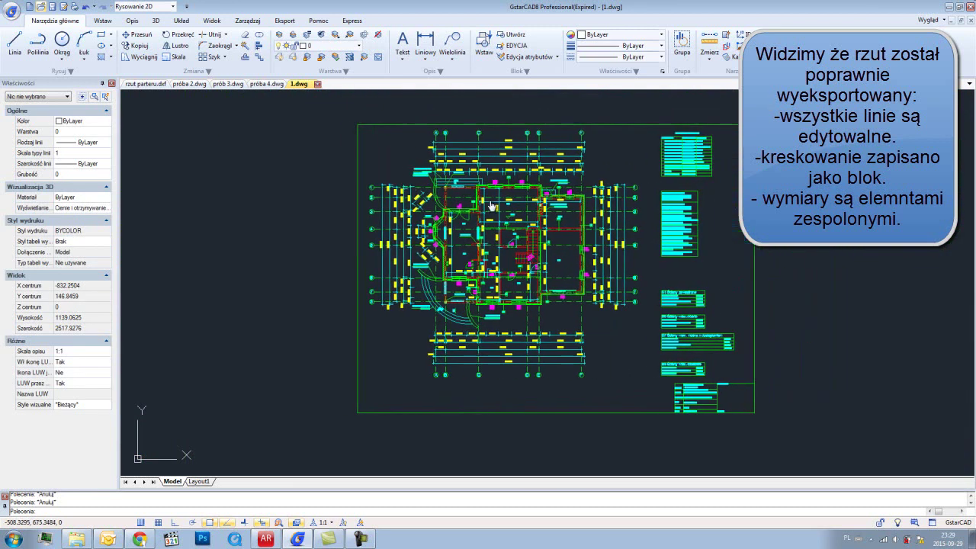
scroll(427, 145, down, 1)
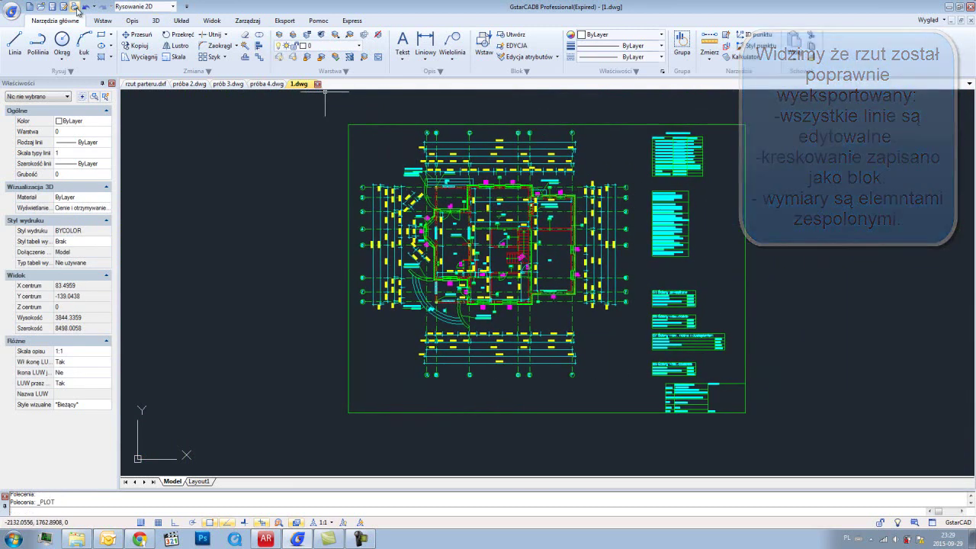
Choose Bullzip PDF Printer and set the plot area to a window around the sheet frame.
click(72, 8)
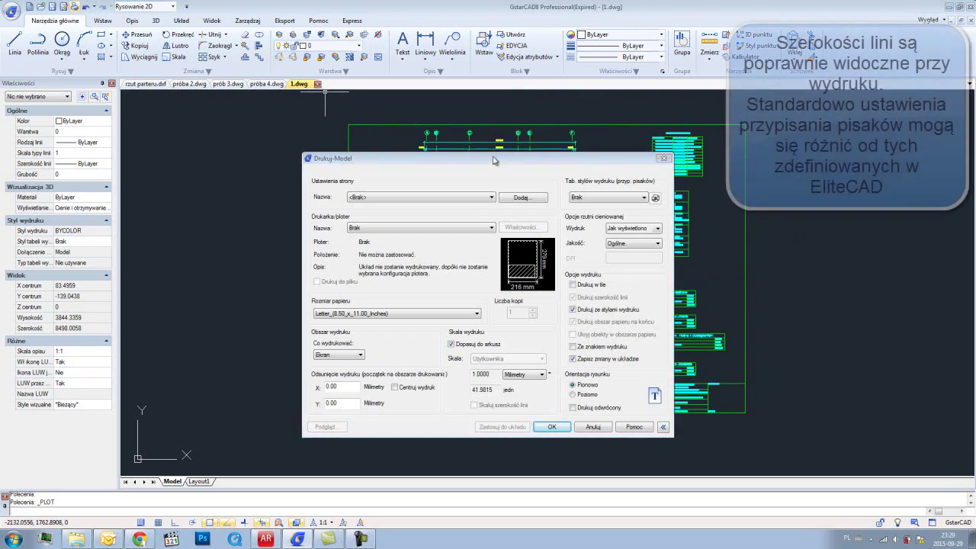
click(412, 198)
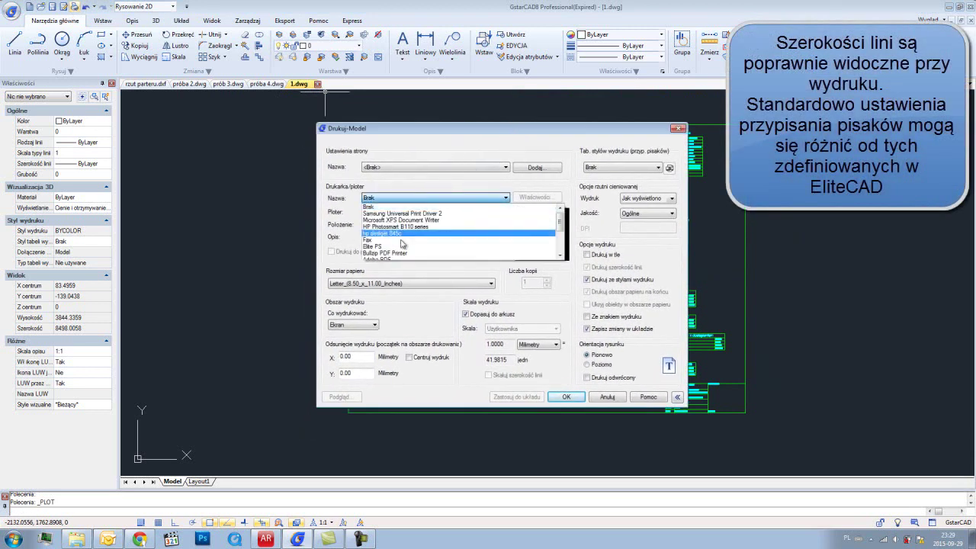
click(405, 255)
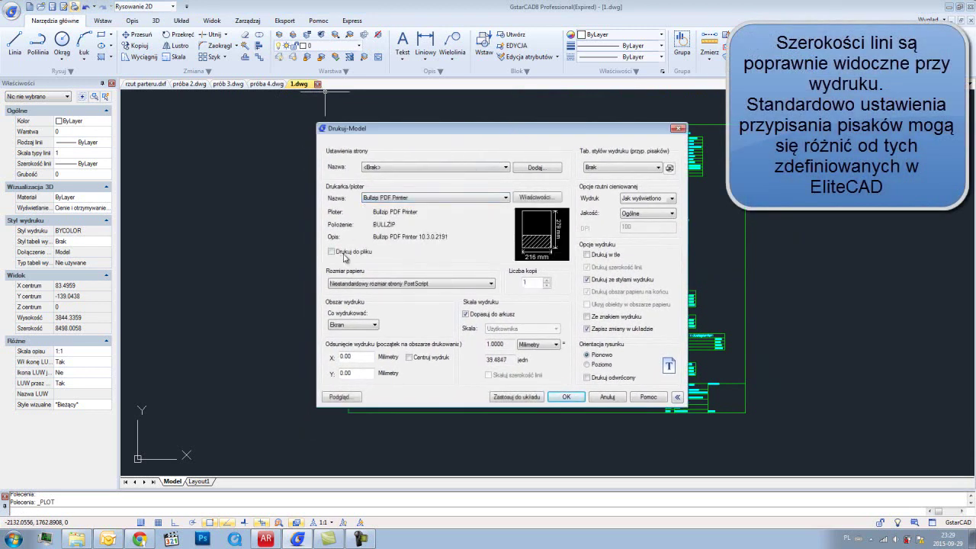
click(369, 325)
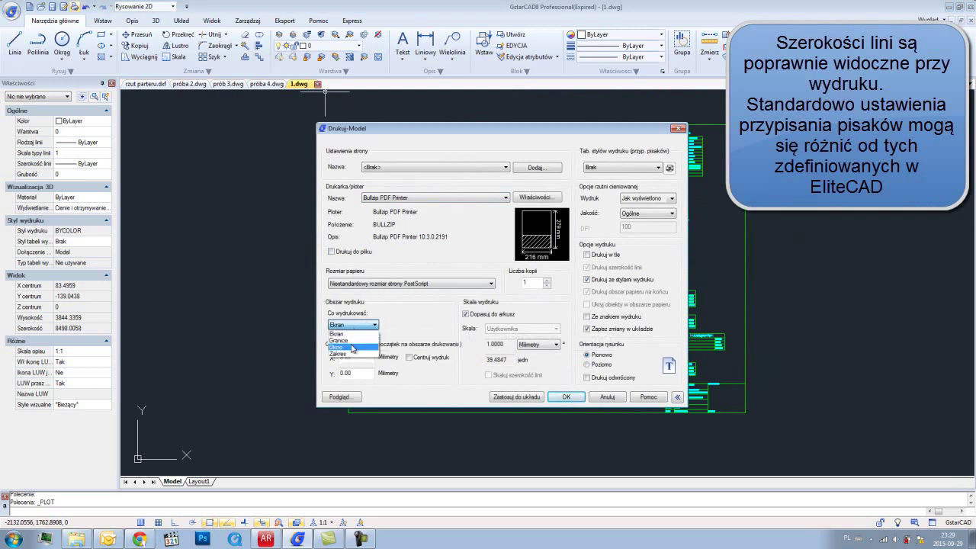
click(353, 347)
click(348, 124)
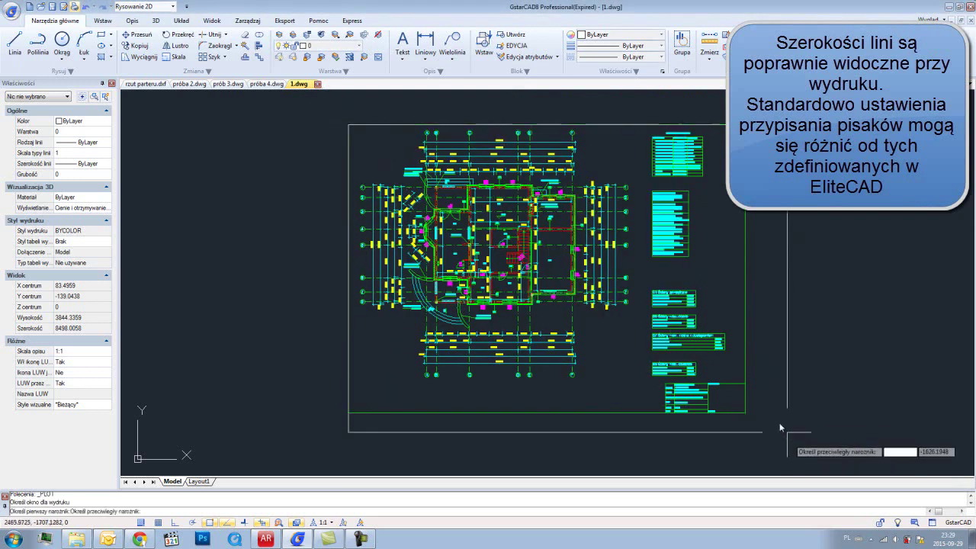
click(745, 412)
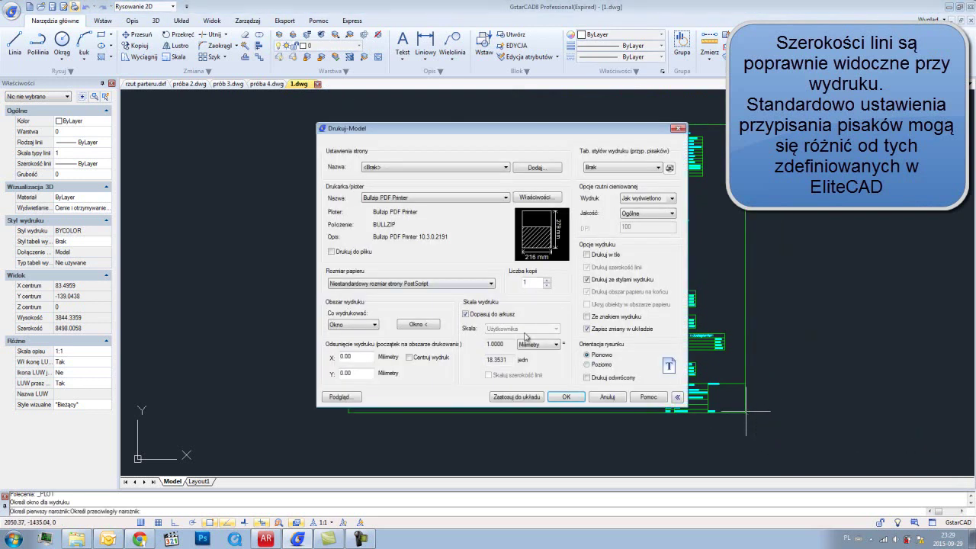
Set landscape orientation, turn off fit-to-paper, use scale 1:10 and centre the plot.
click(610, 365)
click(465, 314)
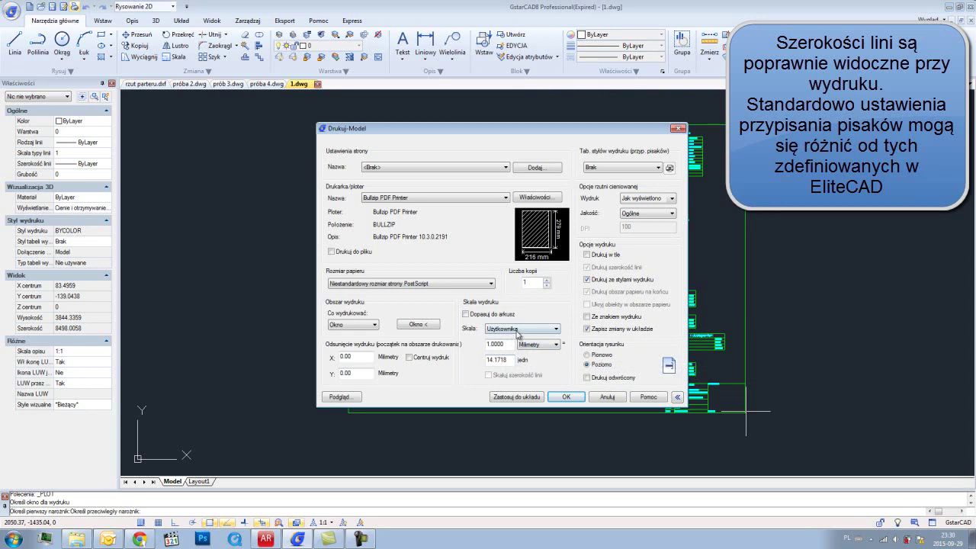
click(517, 332)
click(518, 378)
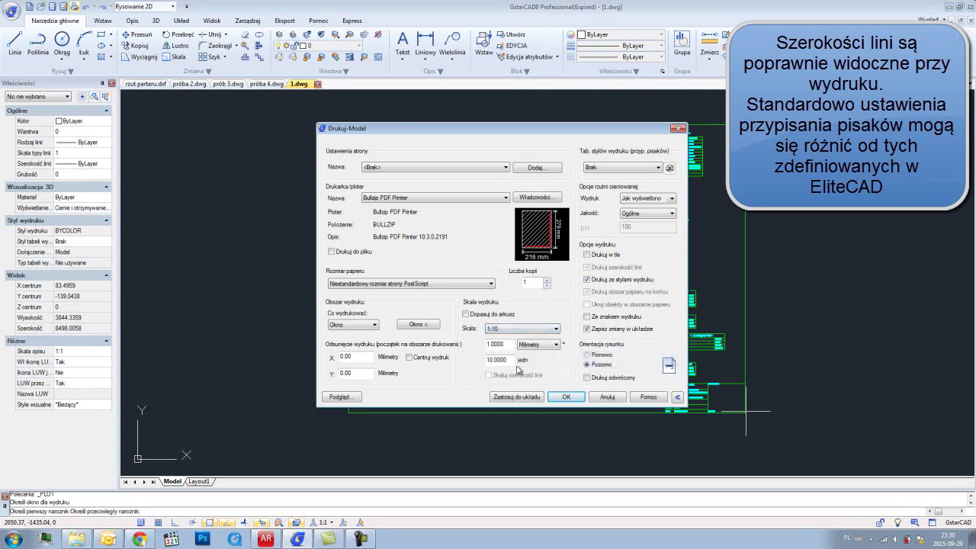
click(409, 357)
click(351, 329)
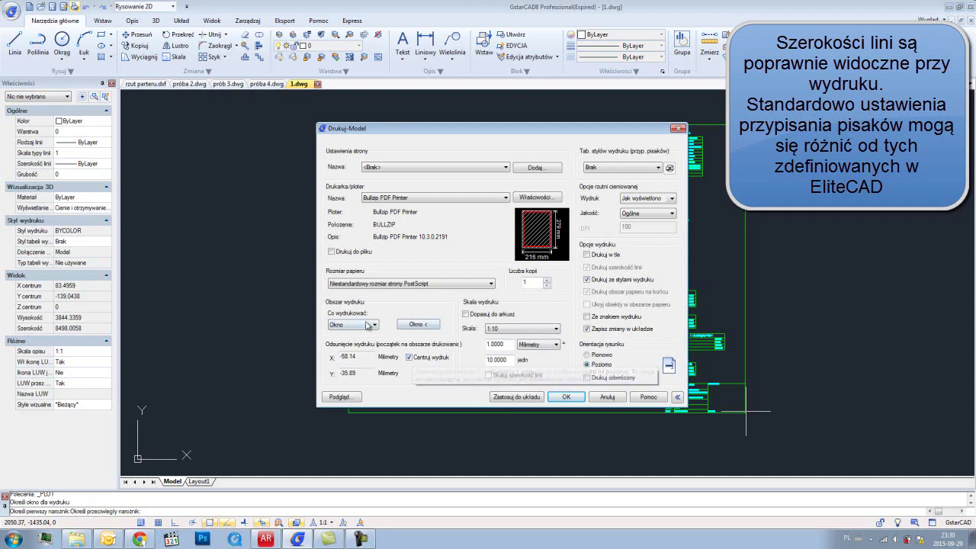
Choose A3 paper and preview the print.
click(385, 285)
scroll(400, 400, down, 5)
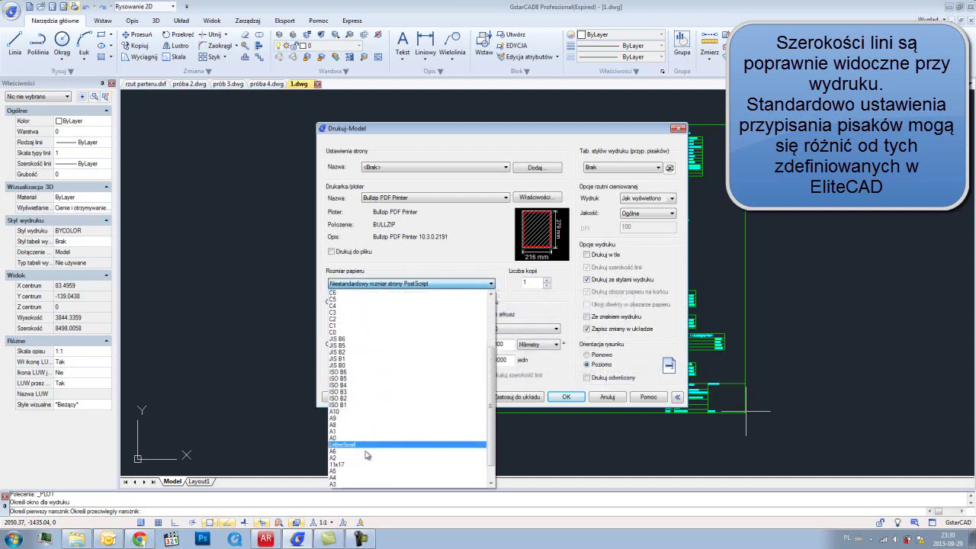
click(375, 484)
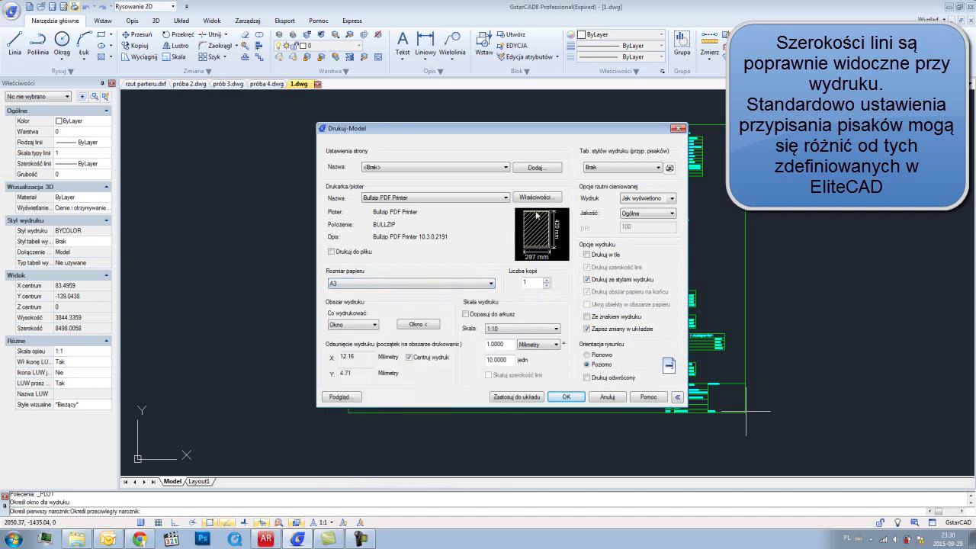
click(339, 398)
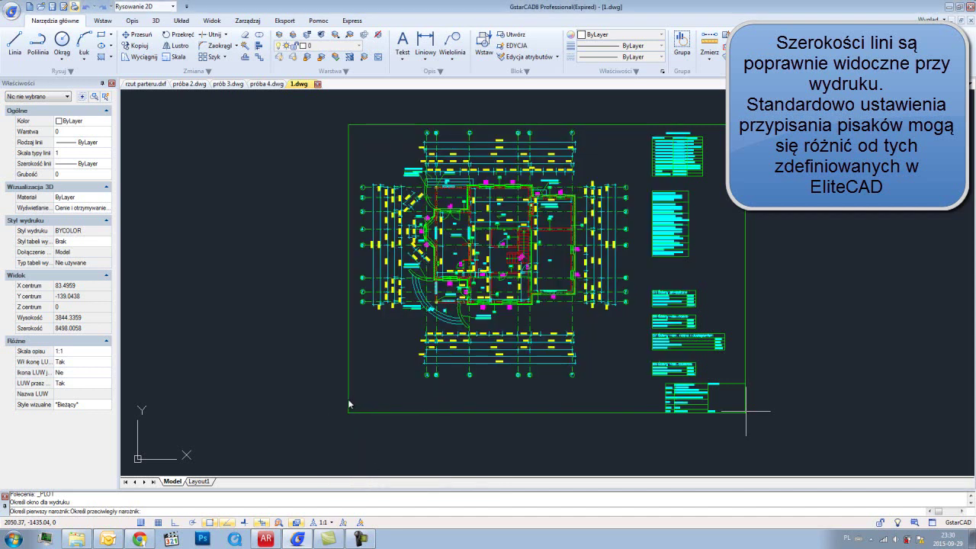
Zoom into the preview, then assign the aaa.ctb plot style table to all layouts.
drag(396, 269, 462, 189)
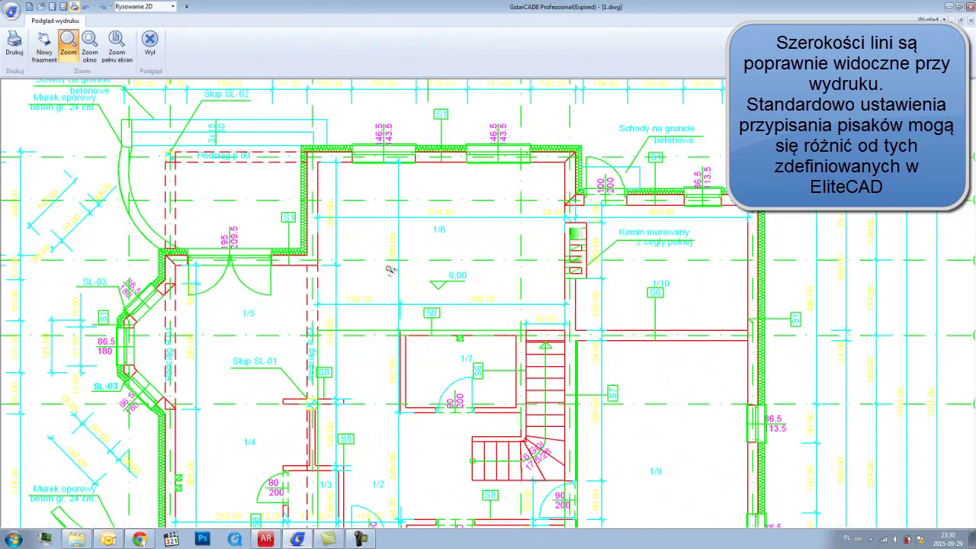
click(149, 43)
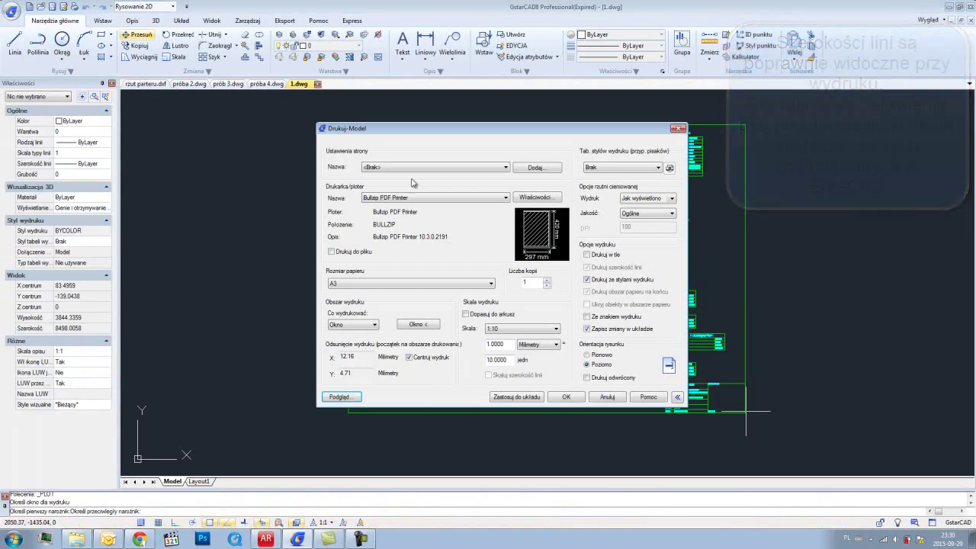
click(645, 168)
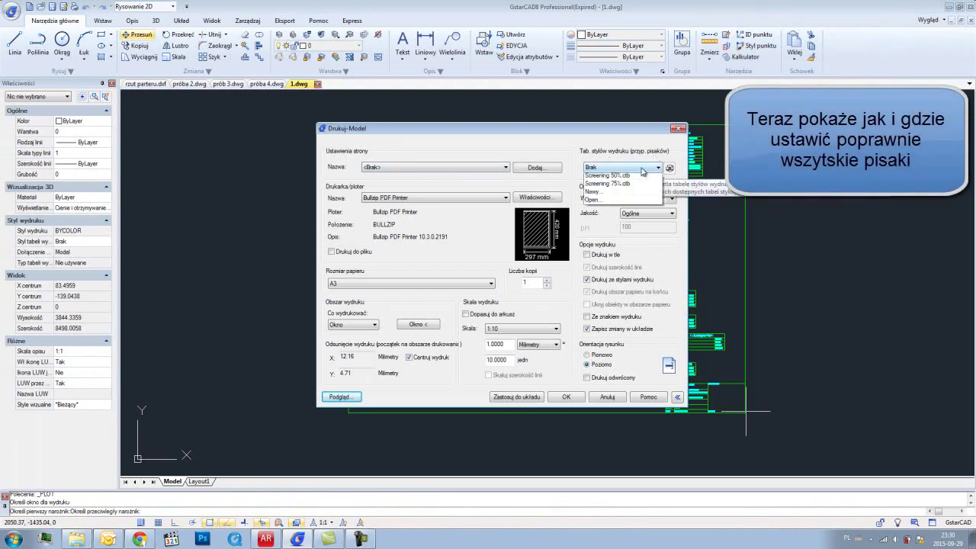
click(595, 185)
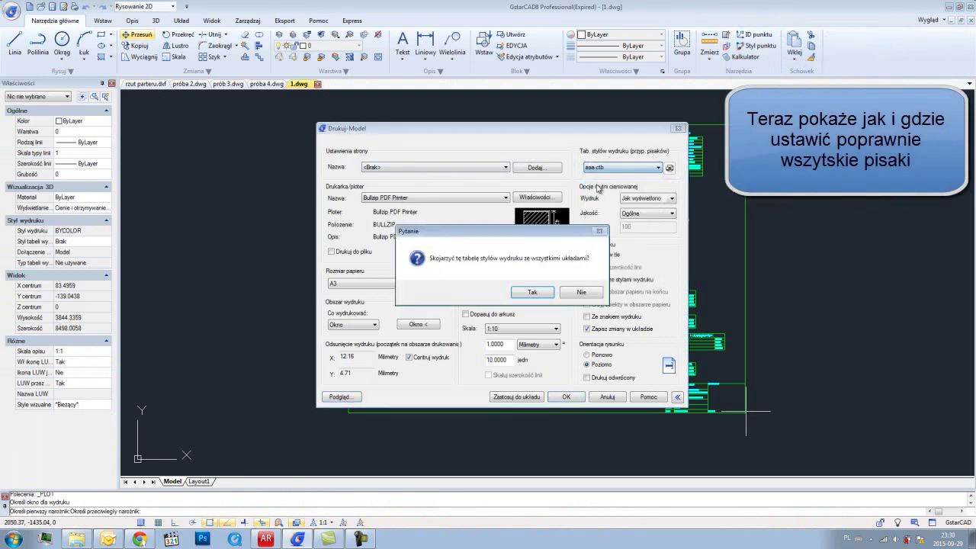
click(530, 293)
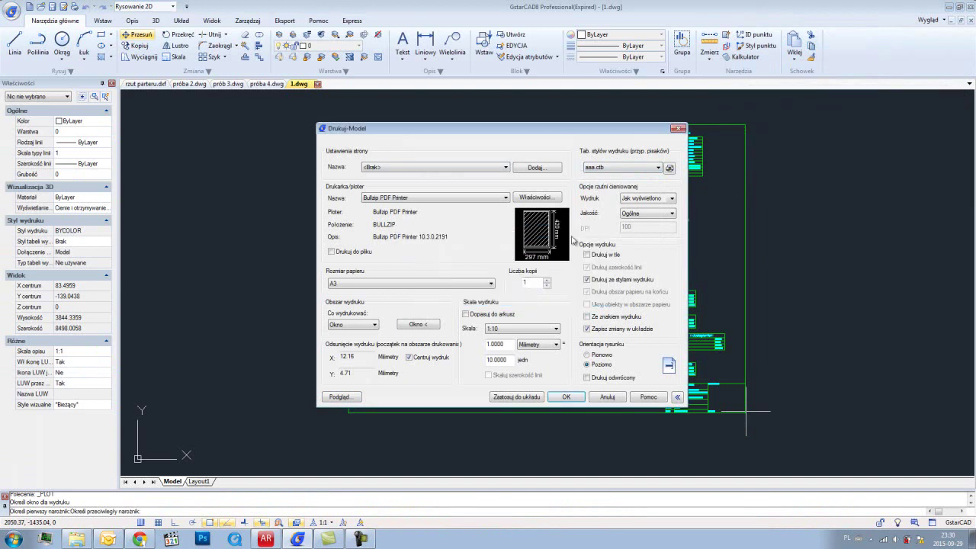
Inspect Kolor 3 in the aaa.ctb style editor, then close the editor and Plot dialog.
click(668, 169)
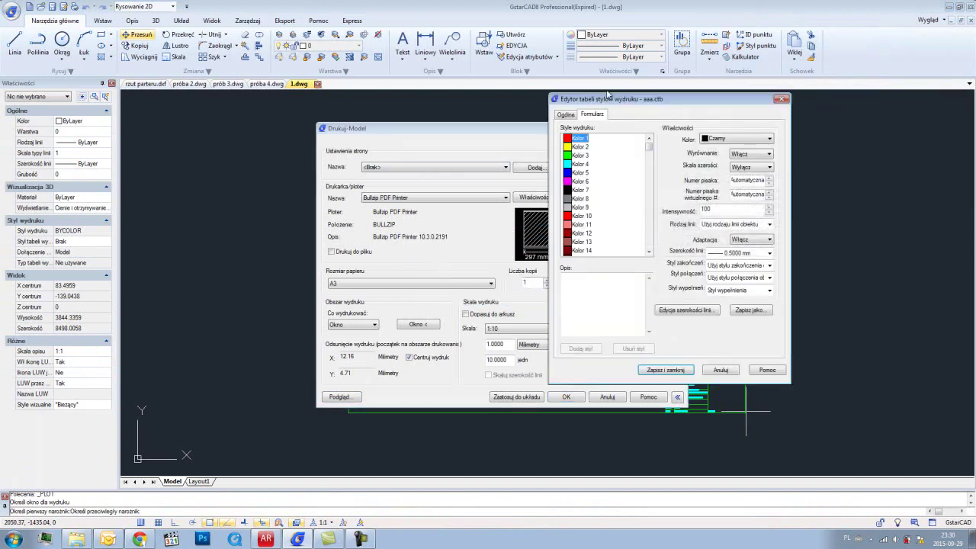
drag(618, 101, 497, 118)
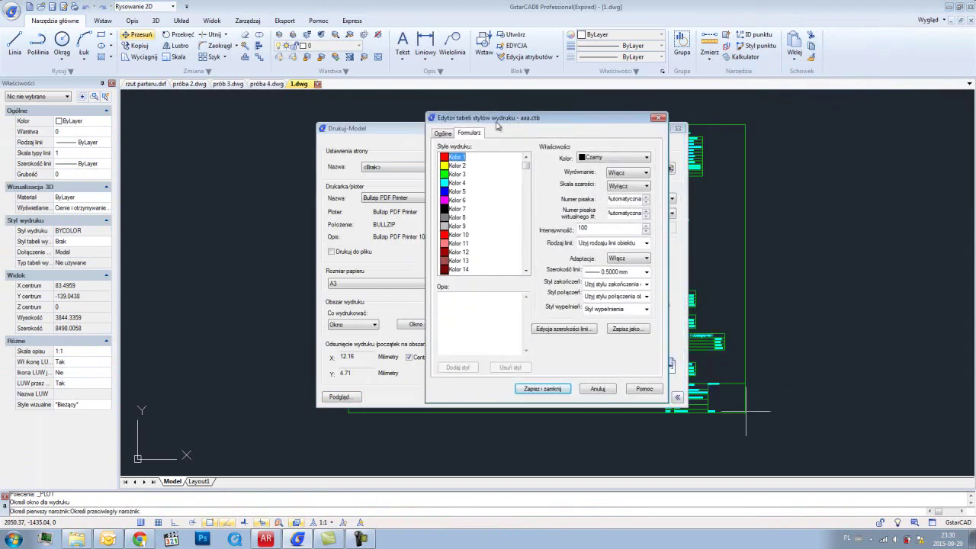
click(457, 174)
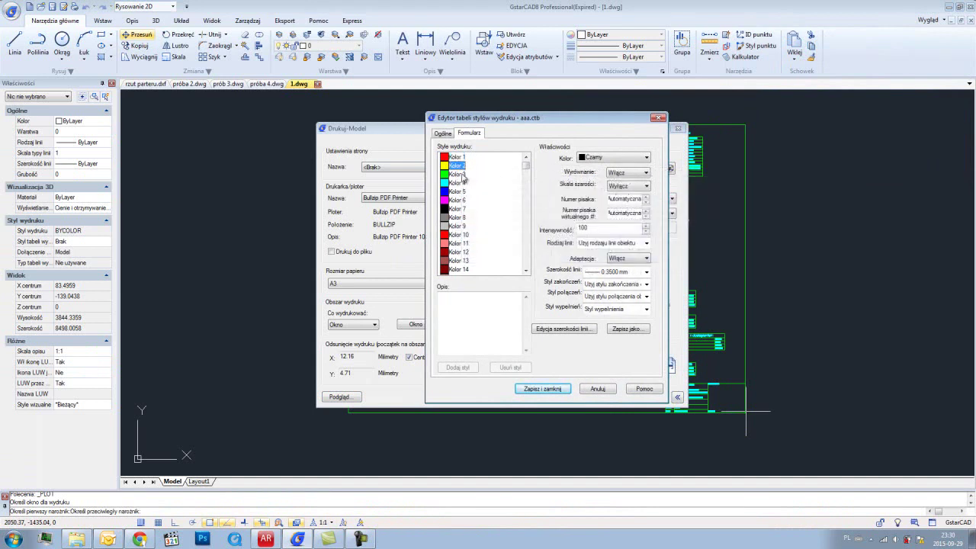
click(658, 118)
click(681, 129)
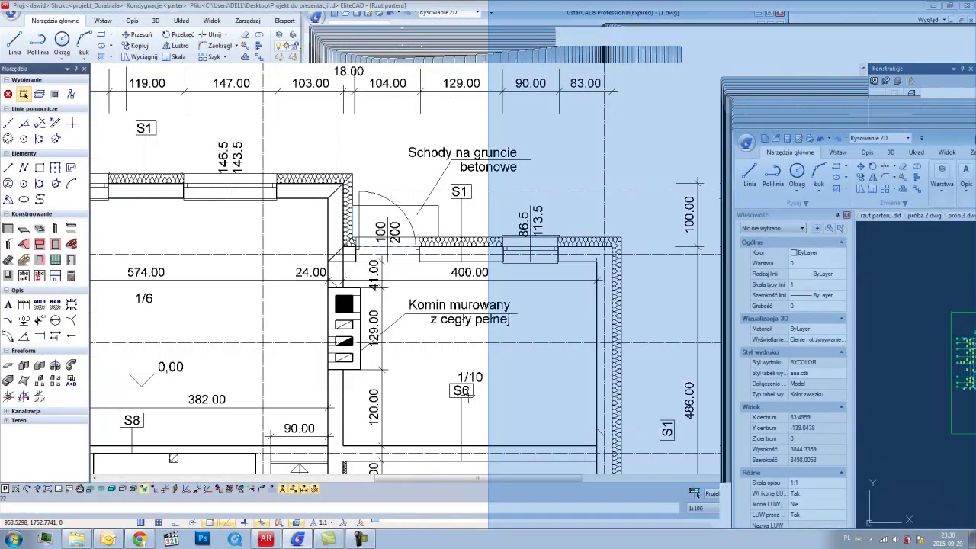
Dock GstarCAD to the right half and EliteCAD to the left, and reopen the Plot dialog.
drag(546, 9, 975, 110)
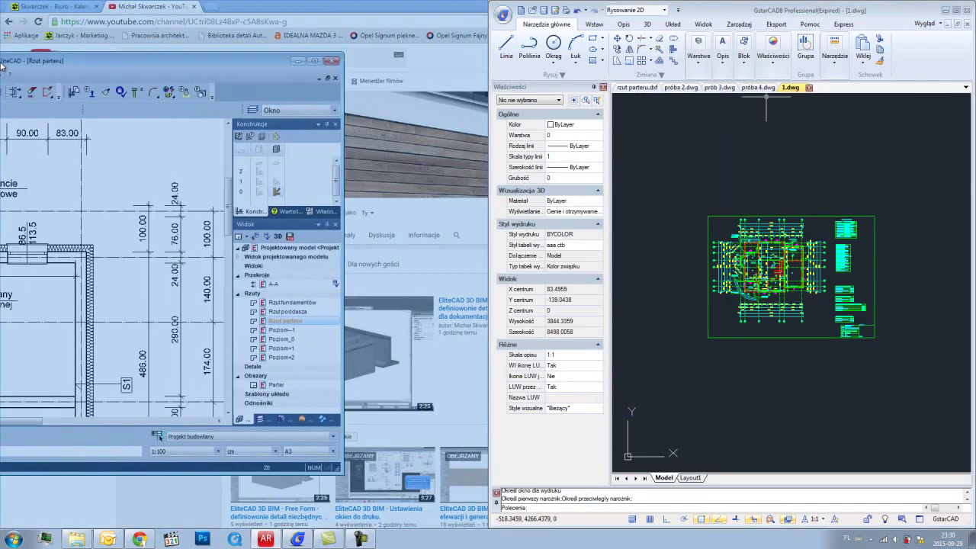
drag(371, 18, 0, 114)
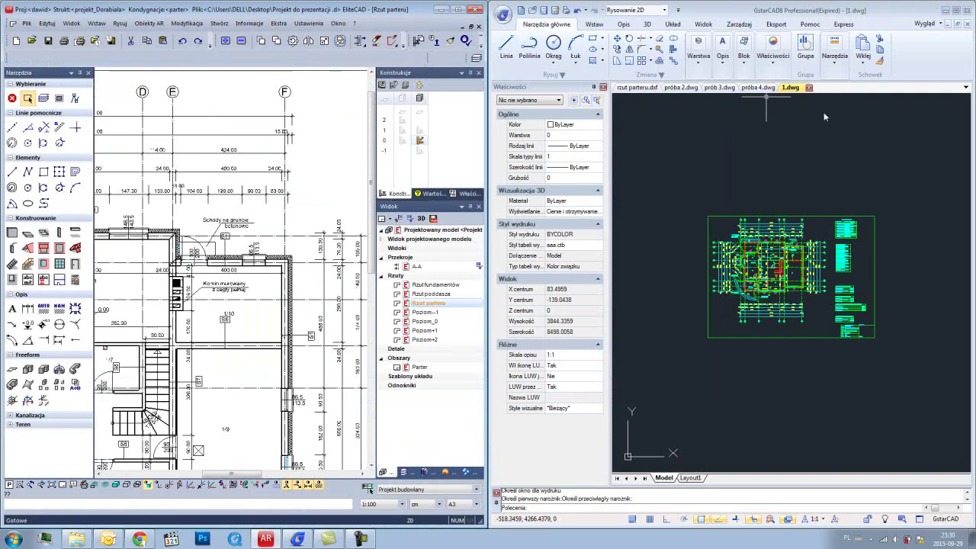
click(564, 10)
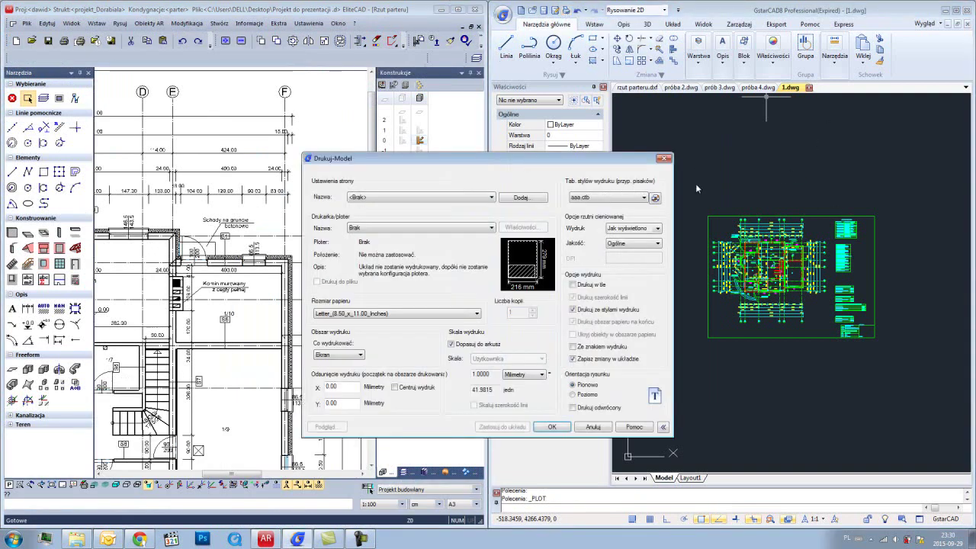
drag(579, 159, 787, 142)
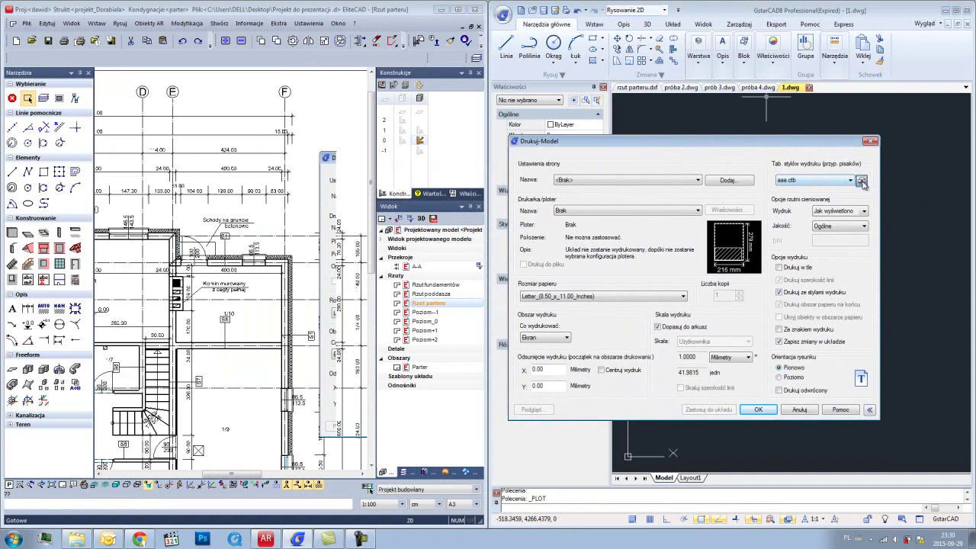
Reopen the aaa.ctb plot style editor beside EliteCAD and bring up EliteCAD's settings list.
click(861, 180)
drag(656, 103, 650, 110)
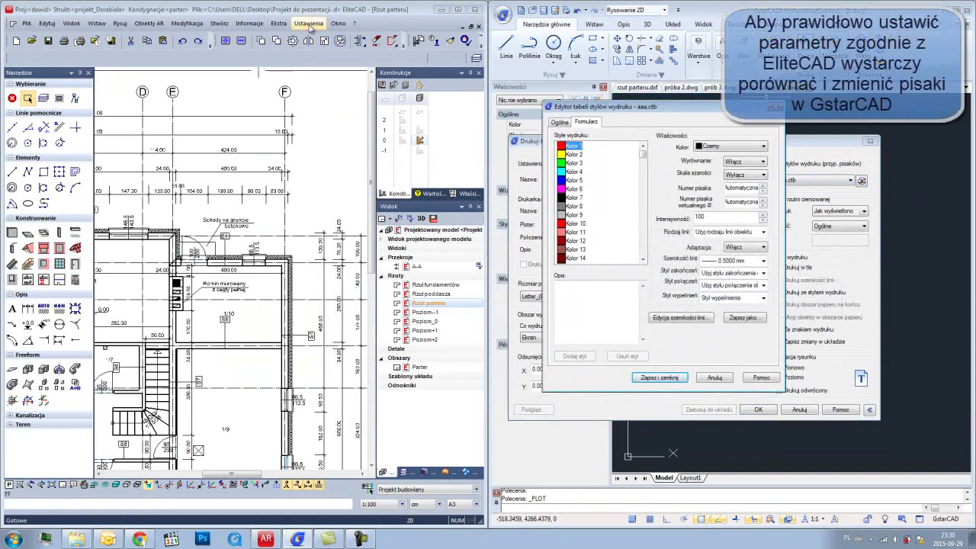
click(309, 23)
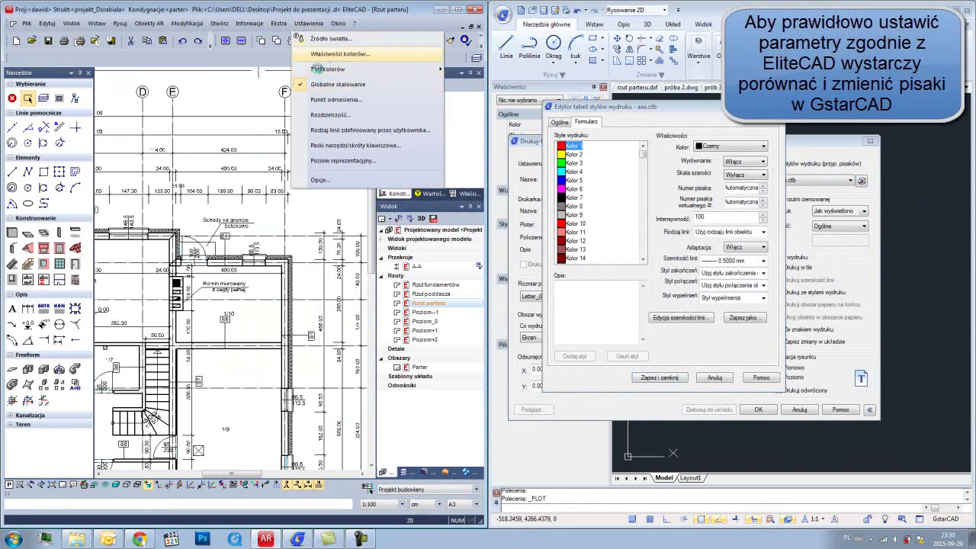
click(318, 53)
drag(238, 169, 227, 118)
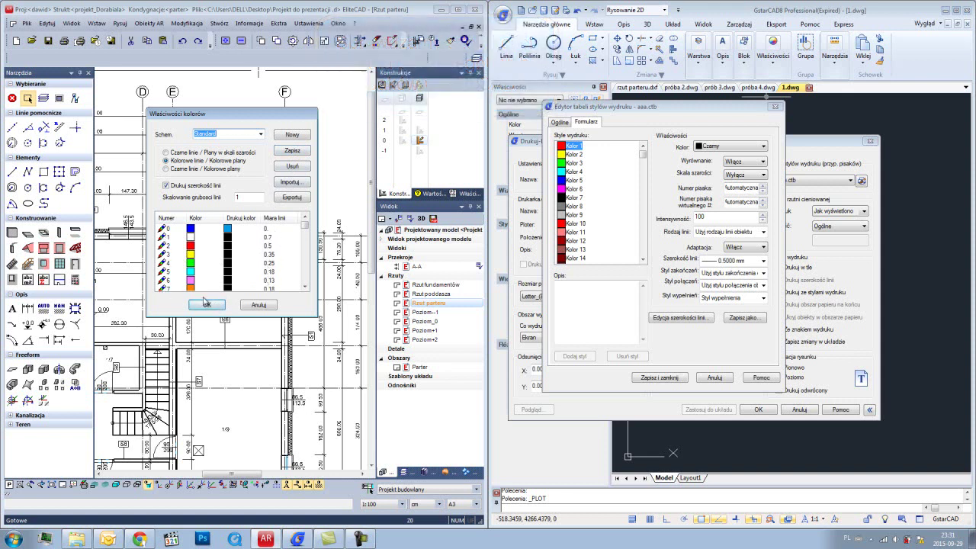
click(207, 305)
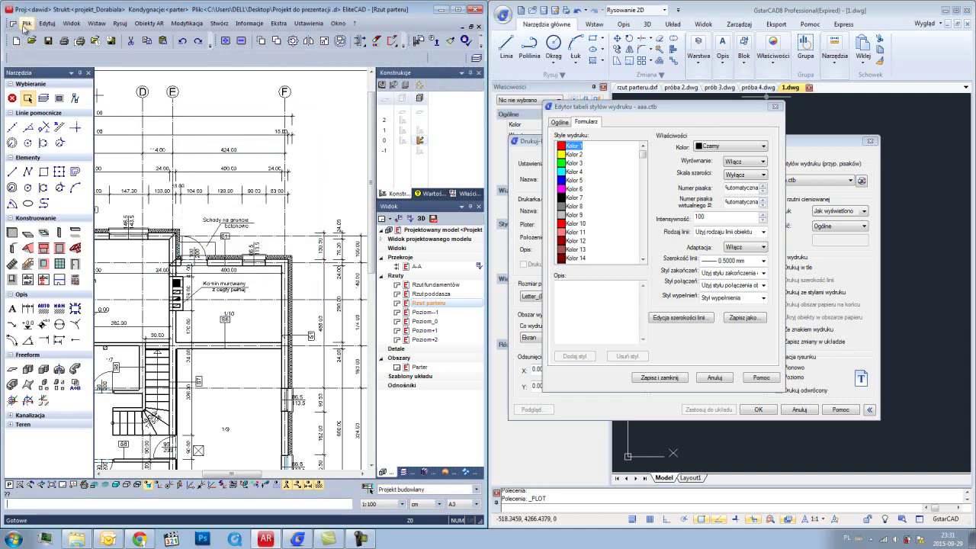
Launch DXF-ELITE from Plik > Wymiana plików and open the Tabele > EXPORT > Pióra pen table.
click(26, 23)
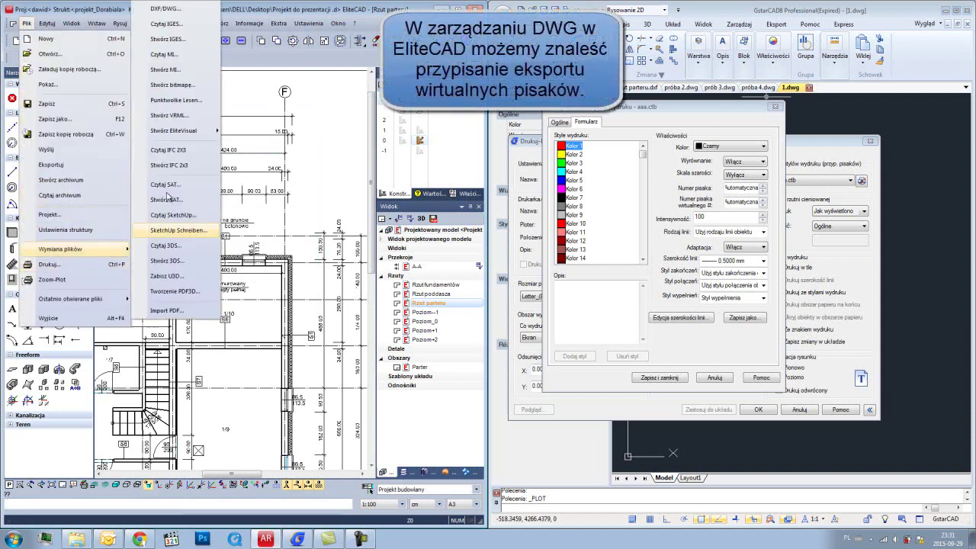
click(164, 20)
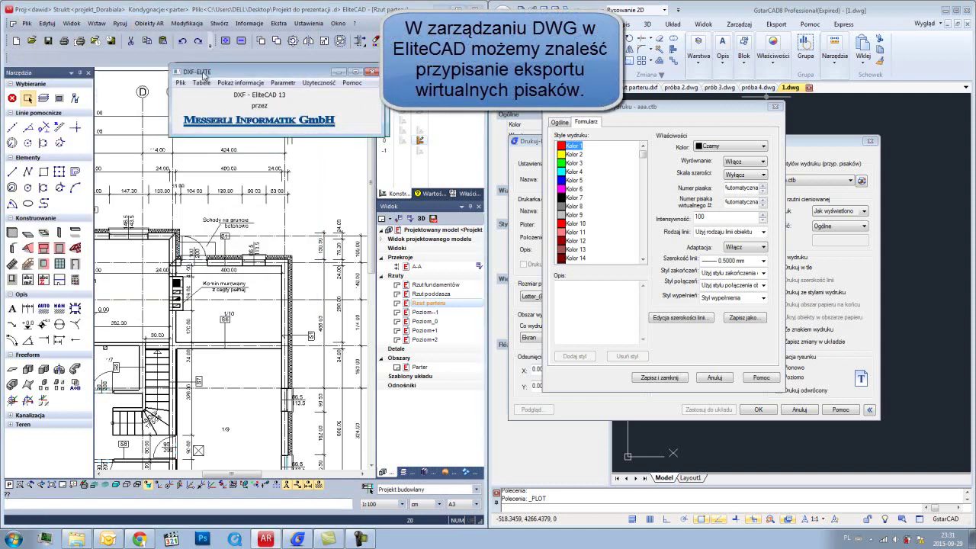
drag(250, 70, 124, 86)
click(89, 98)
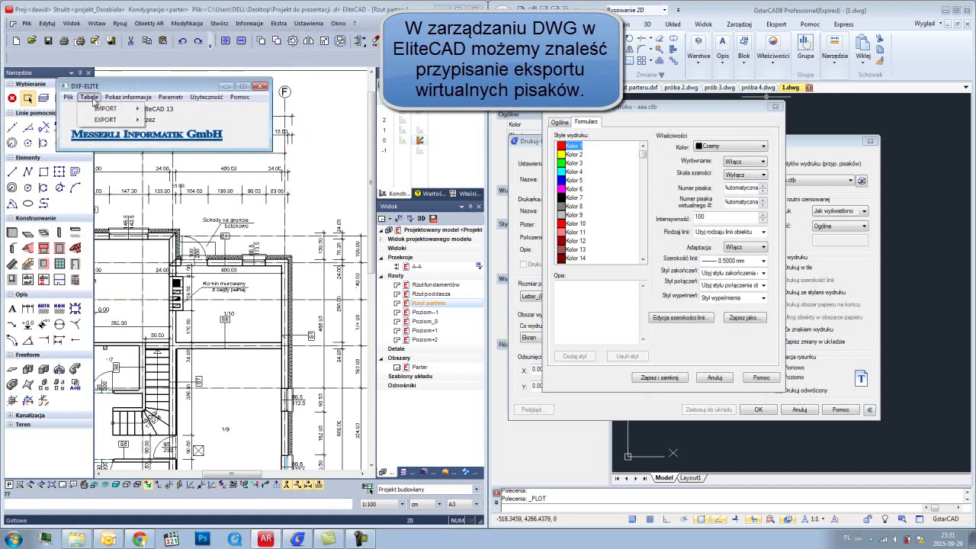
mouse_move(106, 120)
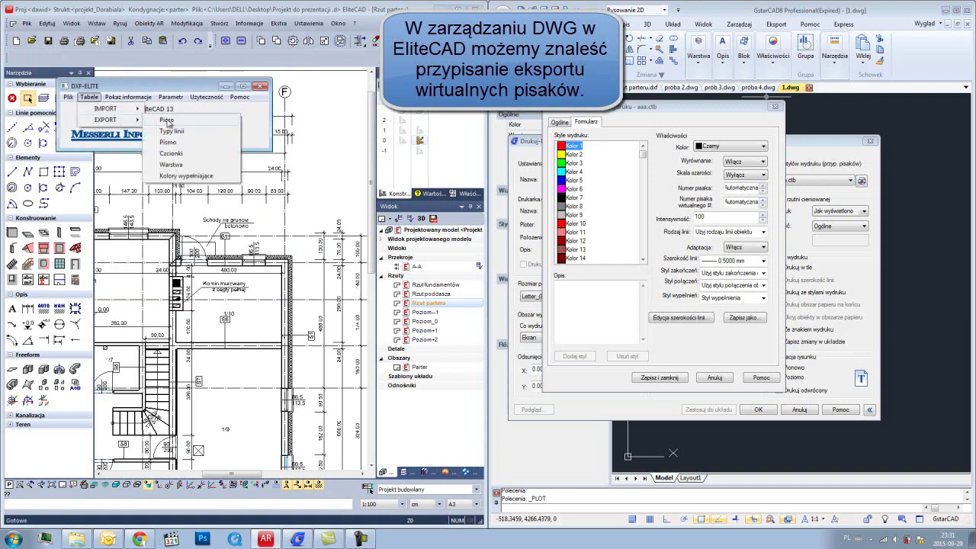
click(177, 124)
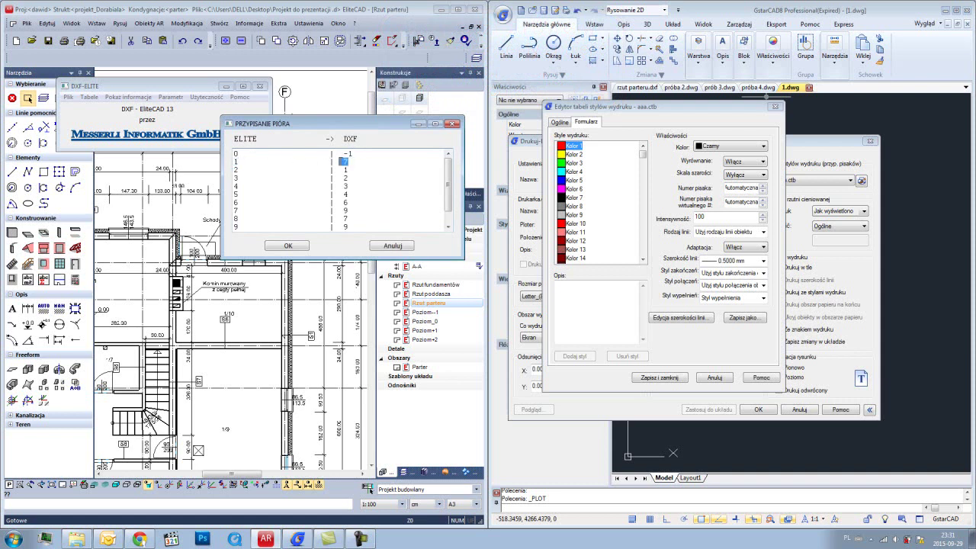
Set Kolor 7's line width to 0.7000 mm and edit a DXF pen number in the assignment table.
click(570, 198)
click(751, 261)
mouse_move(573, 198)
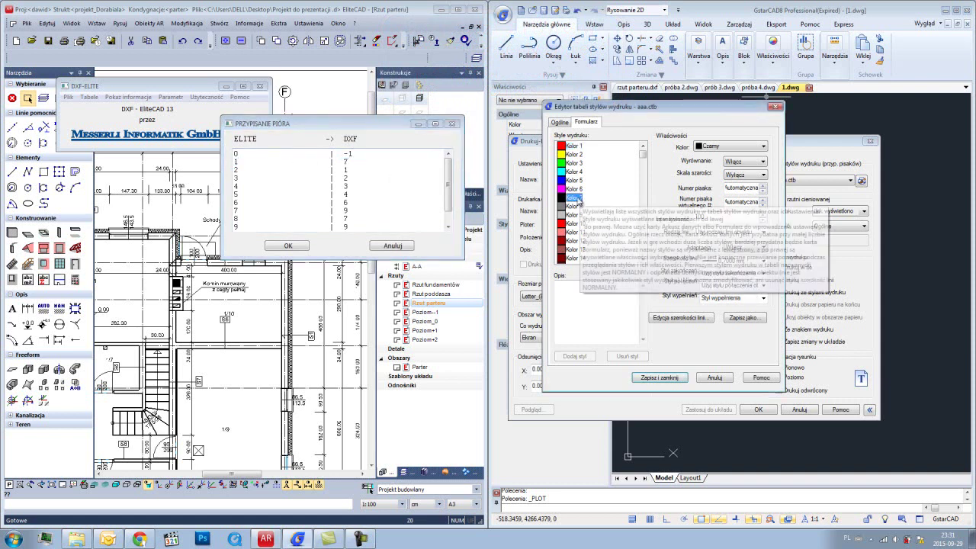
click(733, 263)
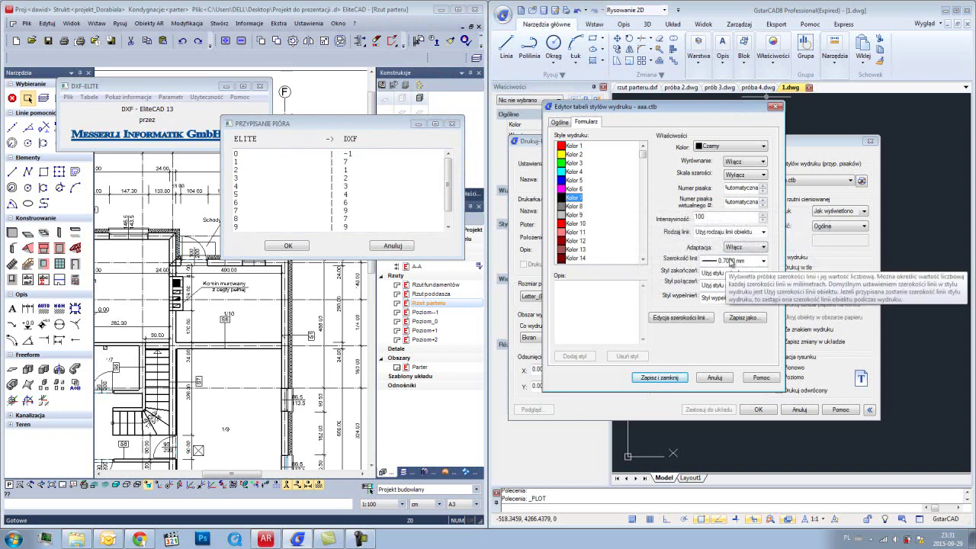
double_click(353, 170)
click(246, 169)
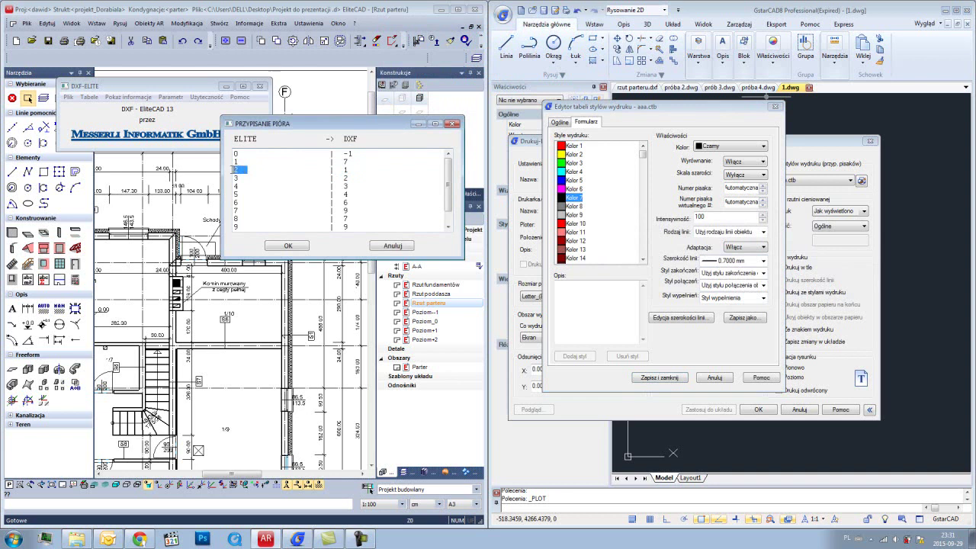
Compare Kolor 1, 2, 3 and 9 widths with ELITE pens 3–6 mappings, then save and close aaa.ctb.
click(573, 147)
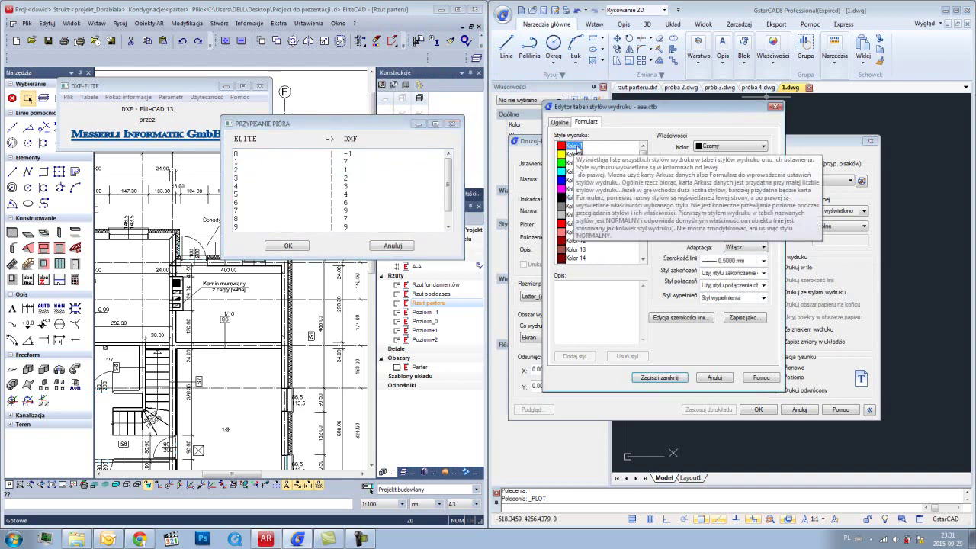
click(262, 166)
click(234, 177)
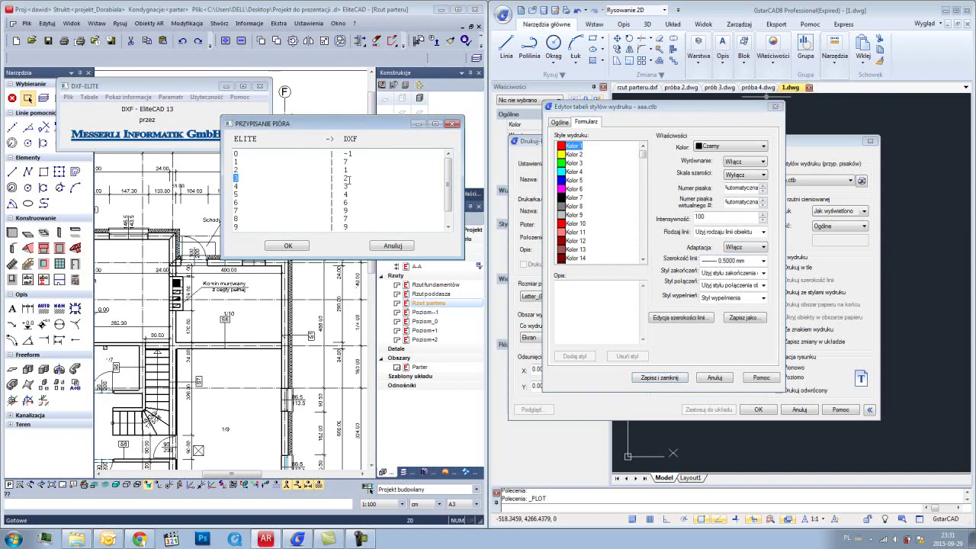
click(579, 154)
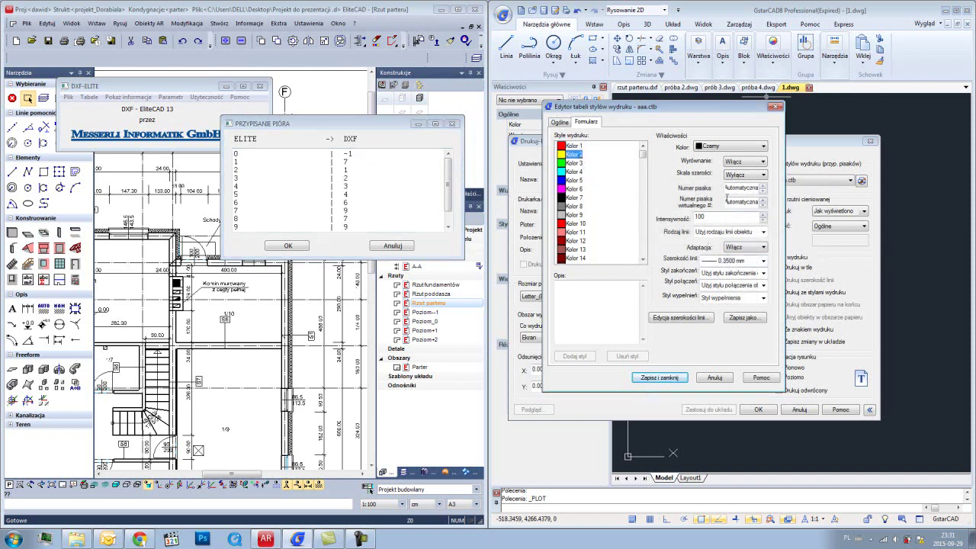
click(237, 186)
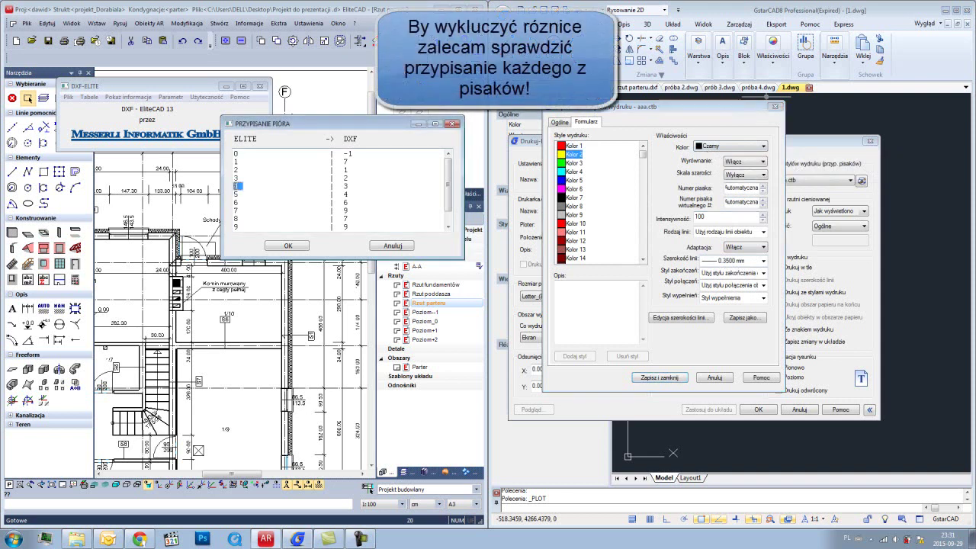
click(580, 164)
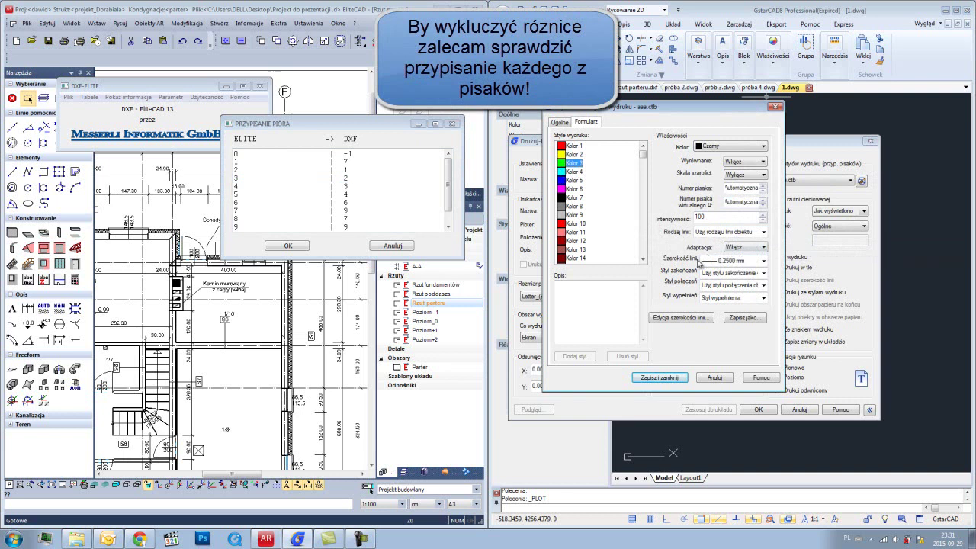
click(240, 195)
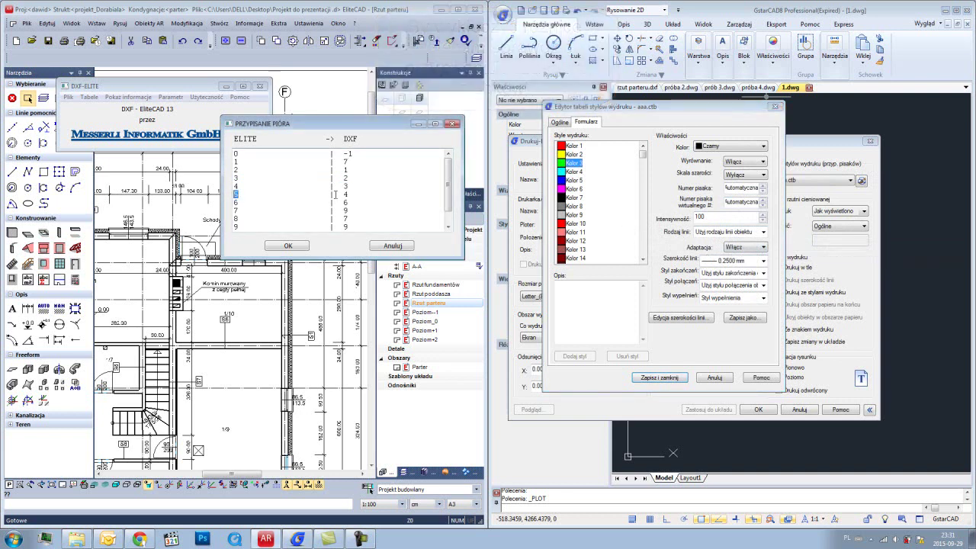
click(241, 202)
click(581, 214)
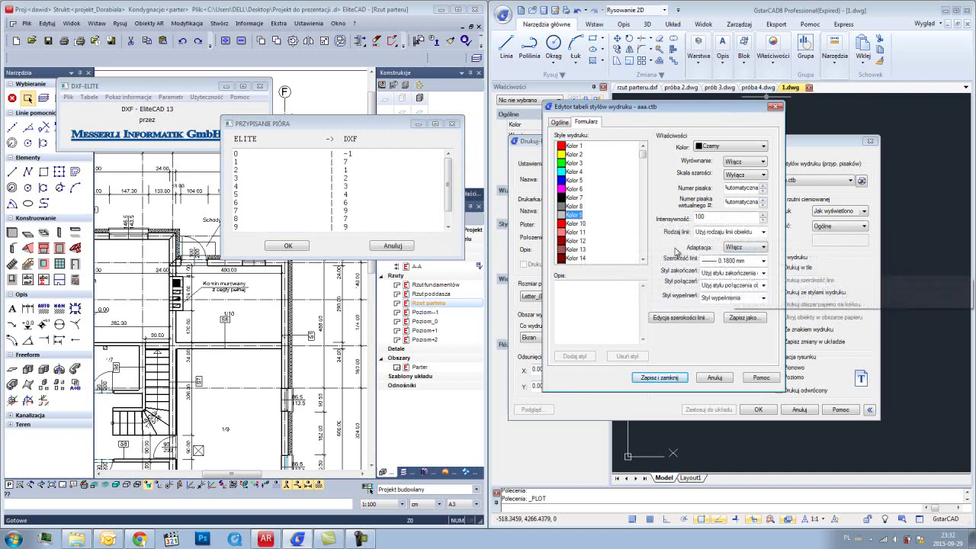
click(660, 378)
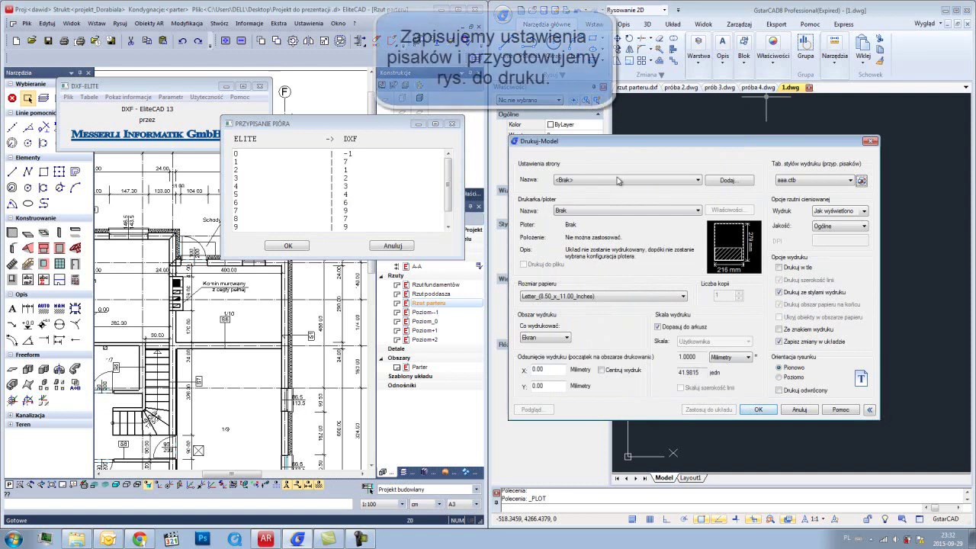
Close the pen assignment list and choose Bullzip PDF Printer with A3 paper.
mouse_move(645, 143)
mouse_down()
mouse_move(660, 140)
mouse_move(631, 125)
mouse_up()
click(451, 124)
click(632, 188)
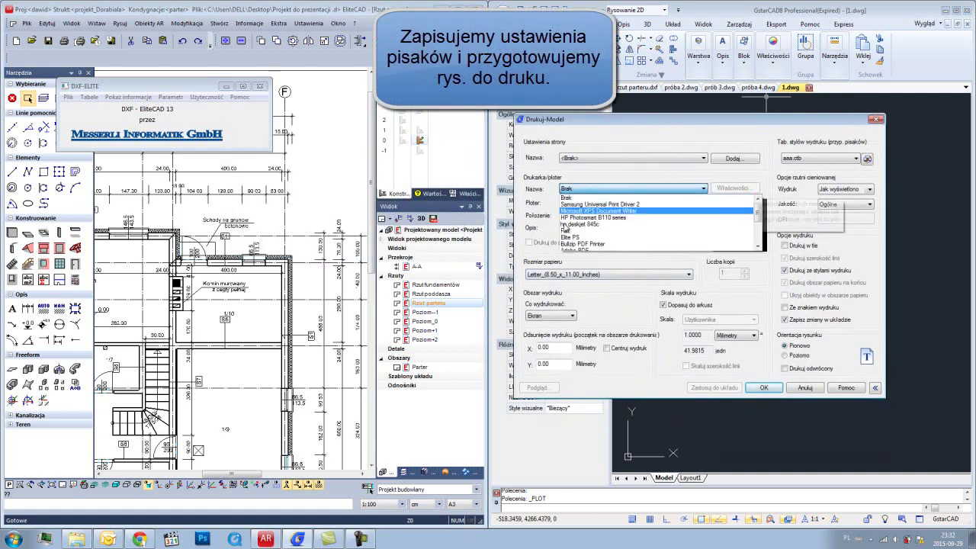
click(595, 202)
click(584, 272)
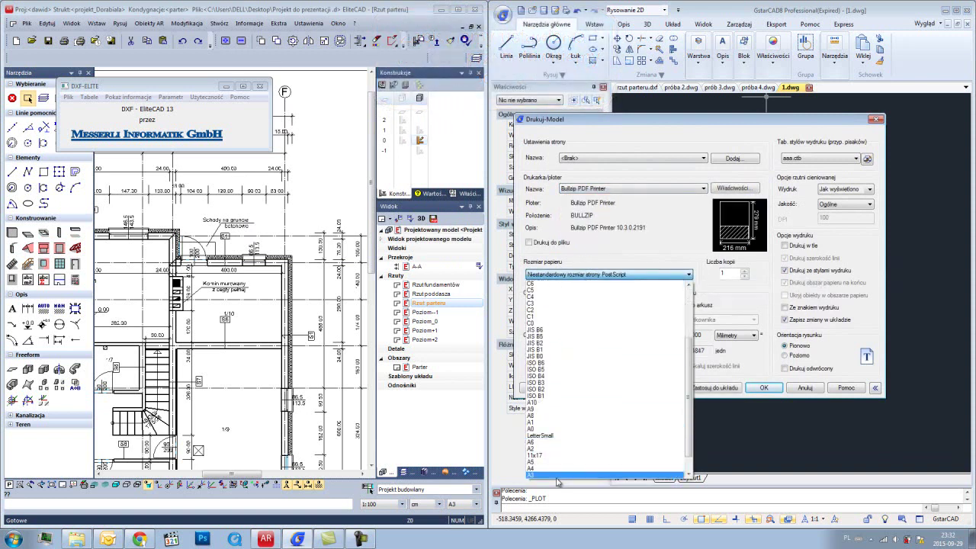
click(558, 474)
Set the plot area to a window picked around the whole drawing.
click(554, 315)
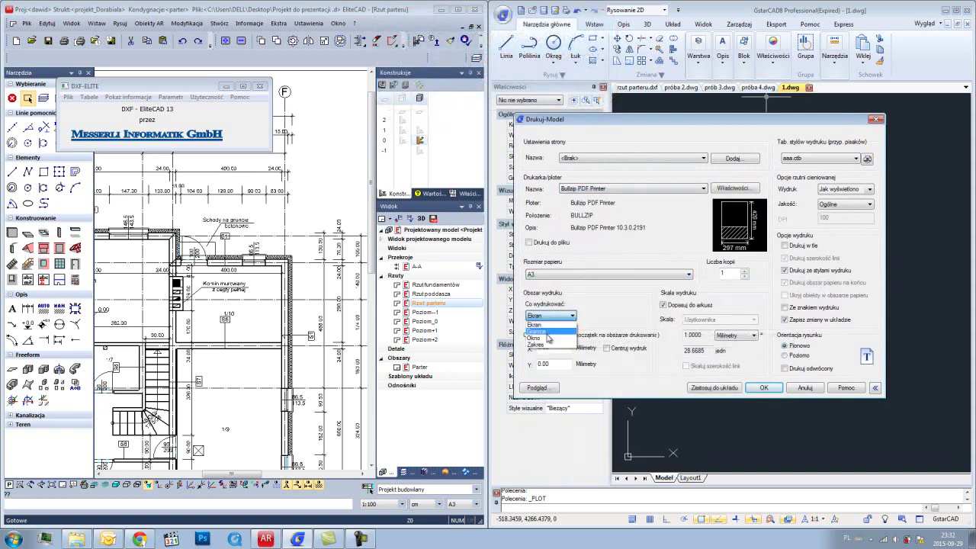
click(547, 341)
click(710, 220)
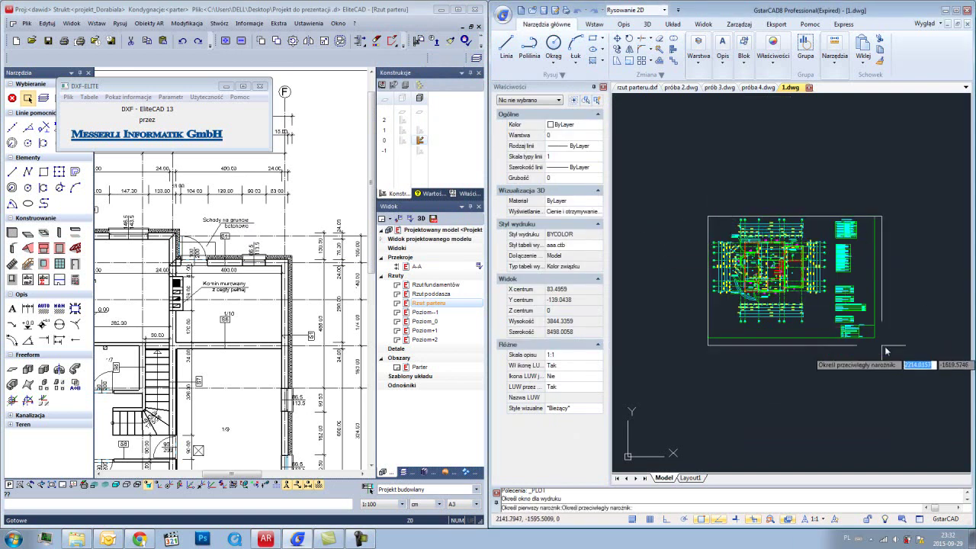
click(873, 336)
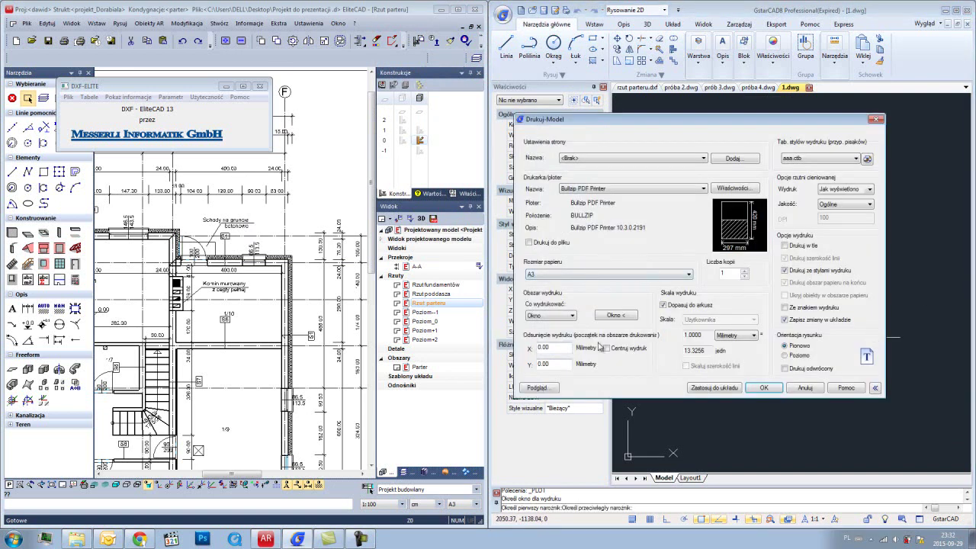
Set landscape, untick fit-to-paper, scale 1:10, centre the plot, and preview it.
click(799, 356)
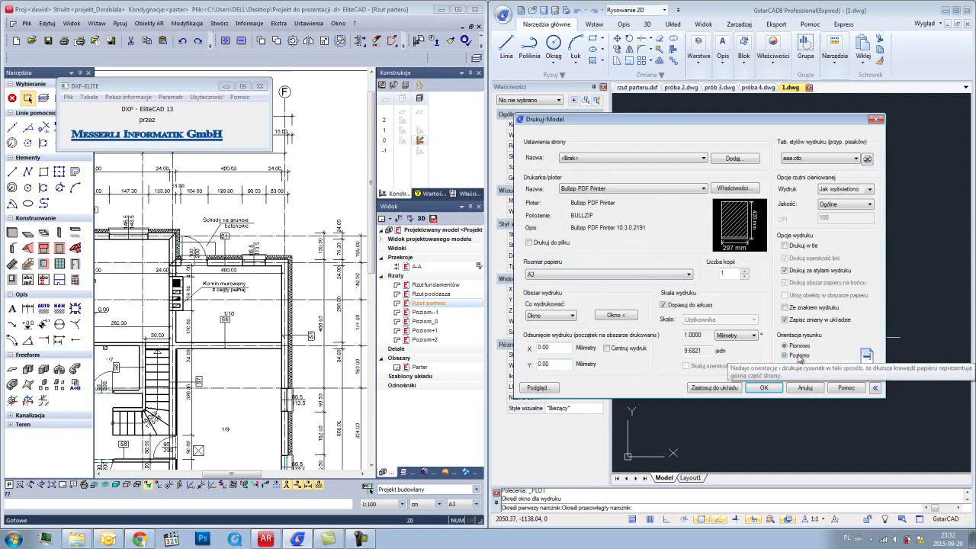
click(686, 306)
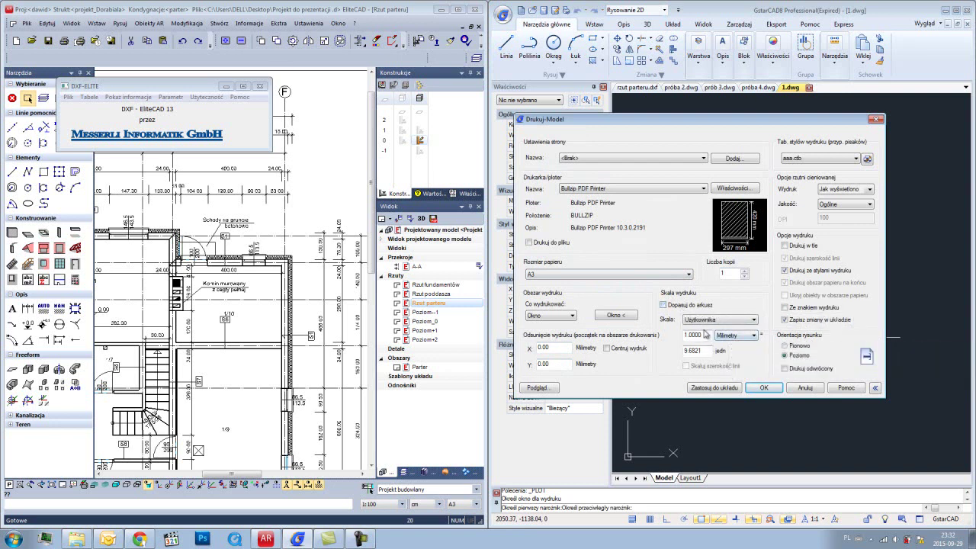
click(706, 319)
click(705, 369)
click(607, 349)
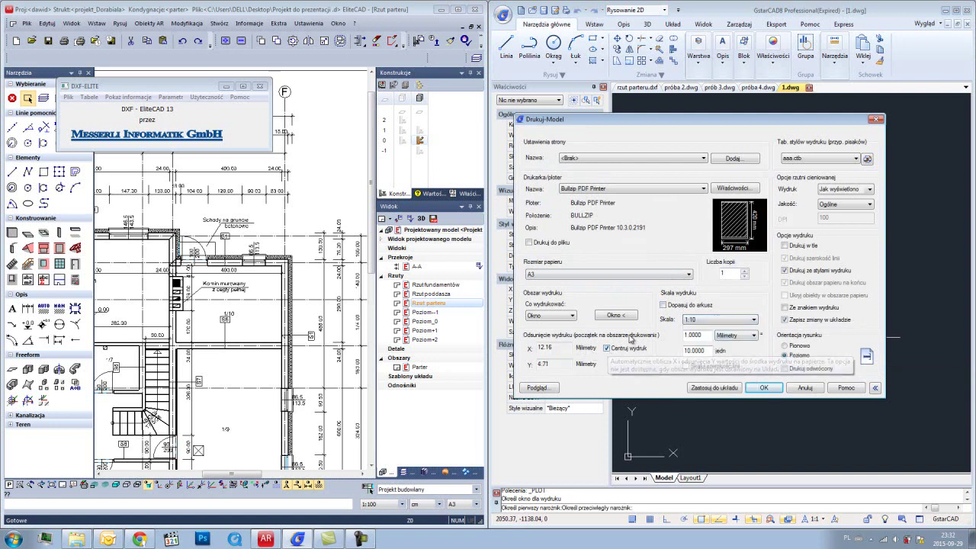
click(545, 391)
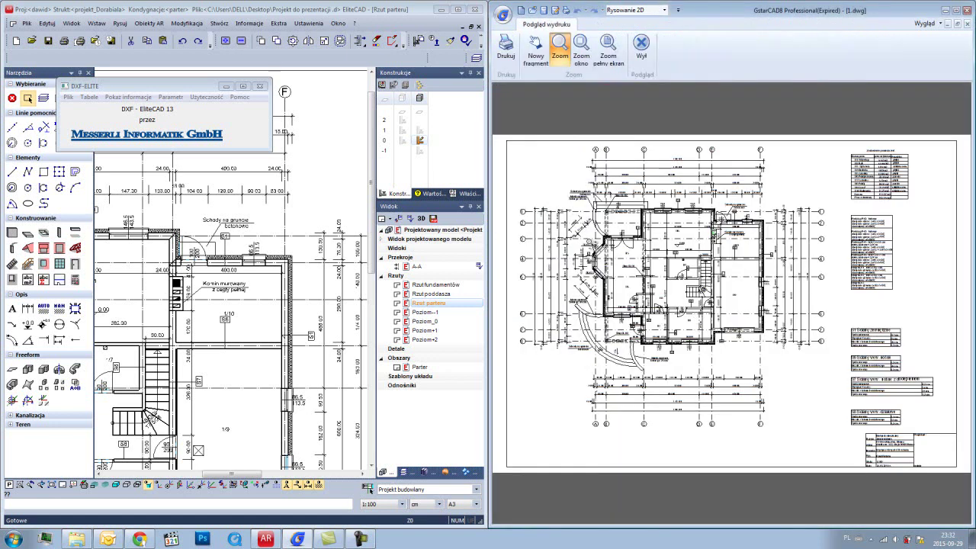
Zoom in and out of the plot preview to inspect the printed line widths.
scroll(684, 244, up, 2)
scroll(685, 244, up, 2)
scroll(685, 244, up, 3)
scroll(685, 244, down, 2)
scroll(686, 251, down, 1)
scroll(689, 257, up, 2)
scroll(690, 258, up, 1)
scroll(690, 258, up, 1)
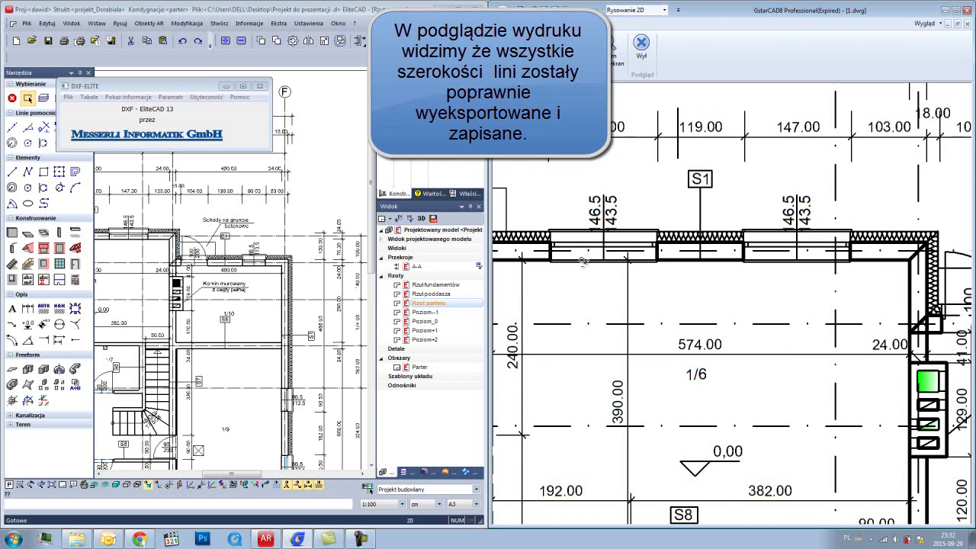
scroll(573, 266, down, 2)
scroll(579, 275, up, 2)
scroll(584, 281, down, 1)
scroll(642, 285, down, 2)
scroll(642, 285, up, 1)
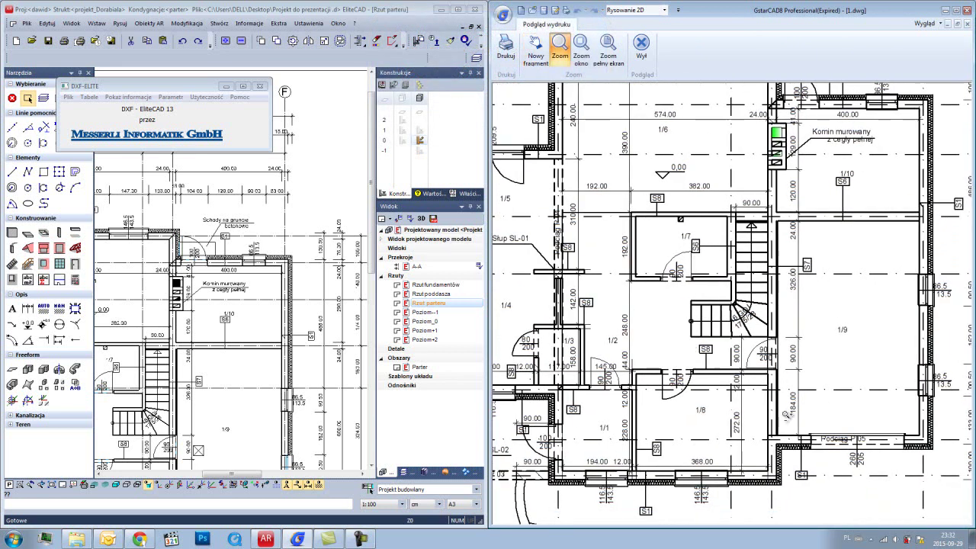
scroll(671, 381, up, 2)
scroll(686, 419, up, 2)
scroll(686, 419, up, 1)
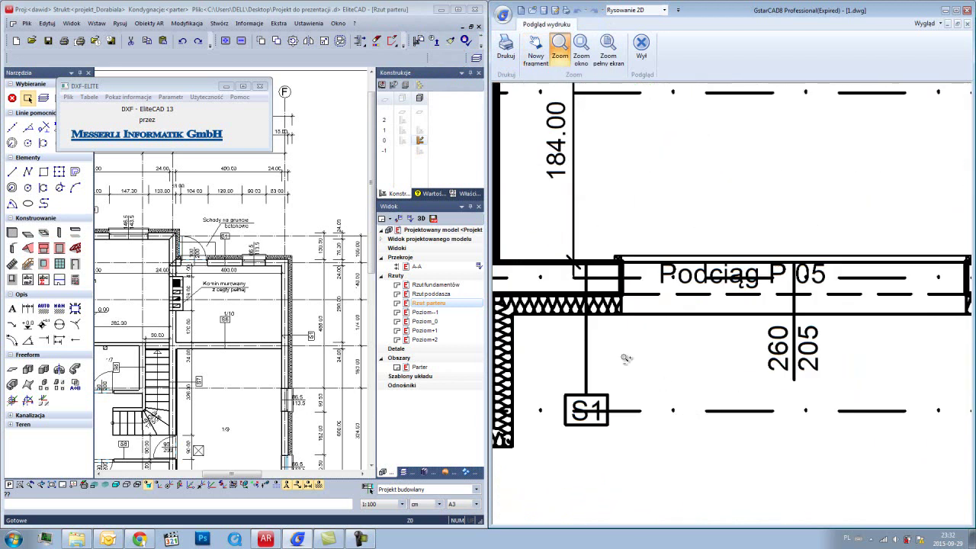
scroll(591, 277, down, 1)
scroll(608, 321, down, 1)
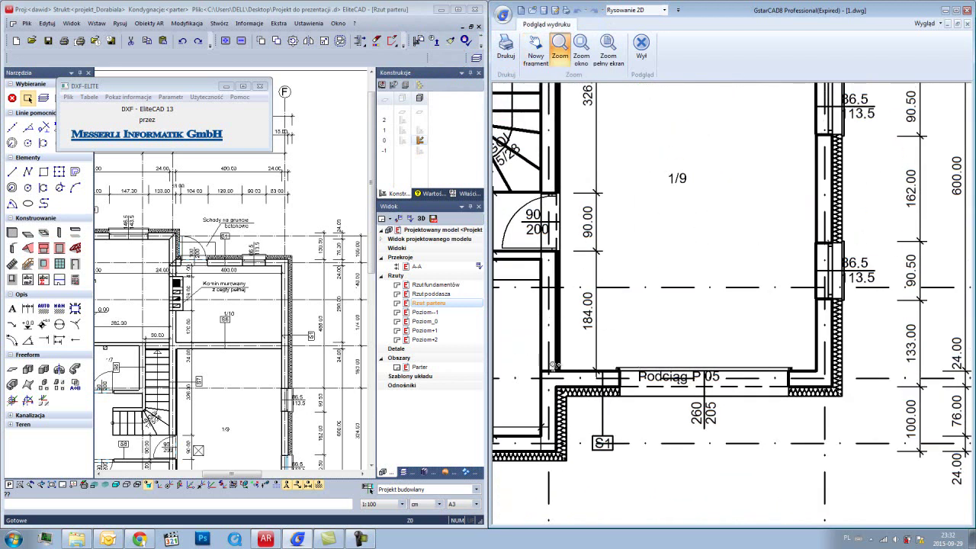
scroll(579, 362, down, 1)
Pan the preview to the axis circles and tables and zoom in to check their line weights.
mouse_move(798, 299)
middle_down()
mouse_move(686, 356)
mouse_move(633, 524)
middle_up()
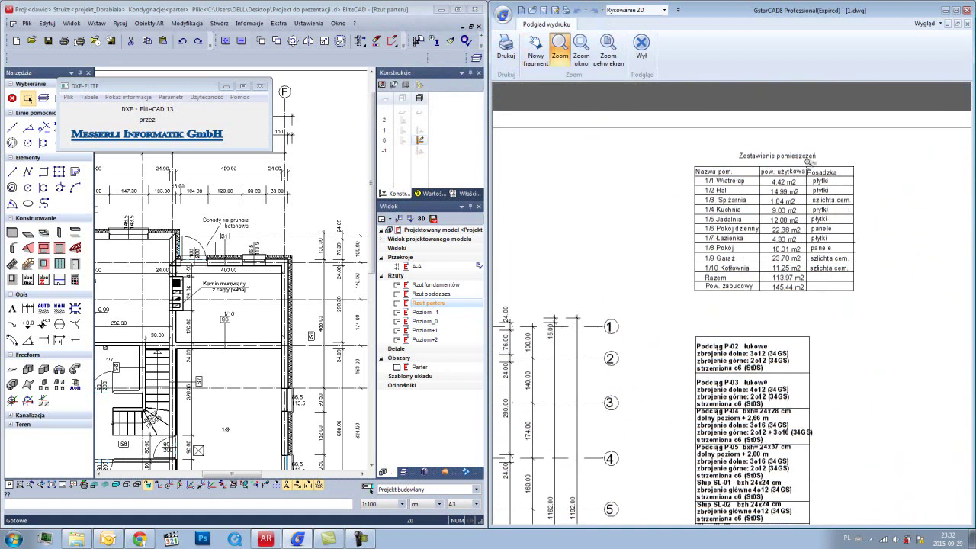
scroll(689, 266, down, 2)
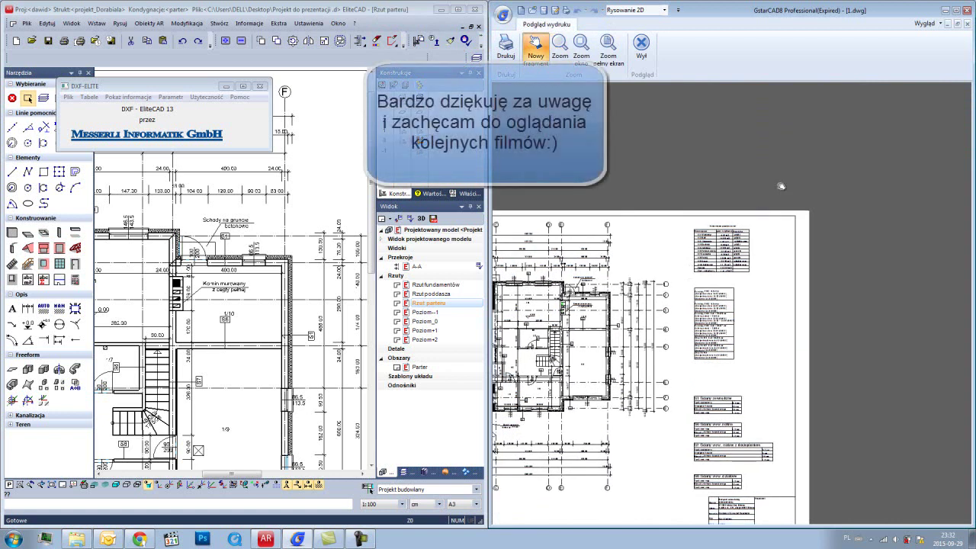
scroll(786, 214, down, 1)
scroll(782, 213, up, 1)
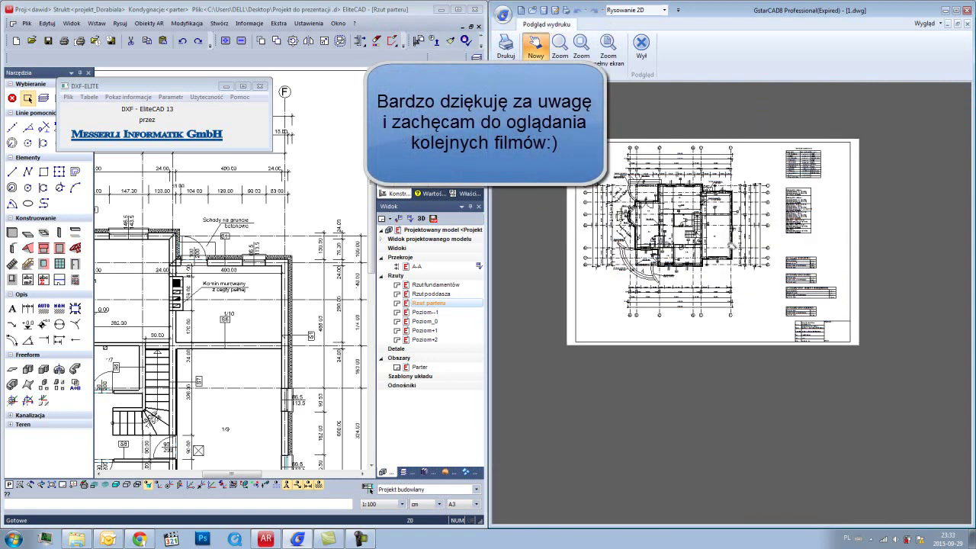
scroll(782, 213, up, 1)
scroll(783, 212, up, 1)
scroll(782, 212, up, 1)
scroll(773, 262, up, 1)
scroll(783, 260, up, 1)
Close the DXF-ELITE window to return to EliteCAD's ground-floor plan, Rzut parteru.
click(261, 90)
scroll(232, 214, down, 1)
scroll(233, 213, down, 2)
scroll(232, 214, down, 2)
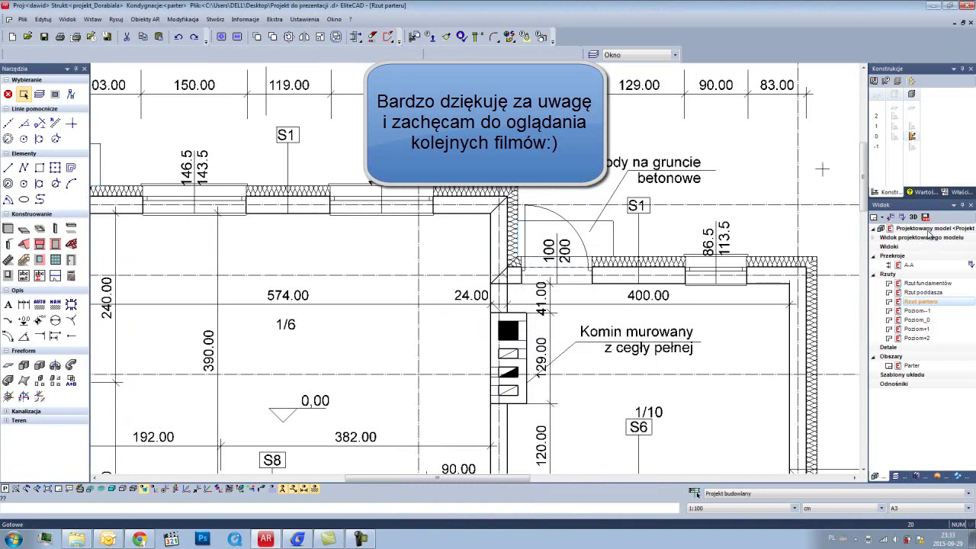
Open 'Projektowany model' from the Widok tree to show the 3D house with tiled roofs.
double_click(925, 238)
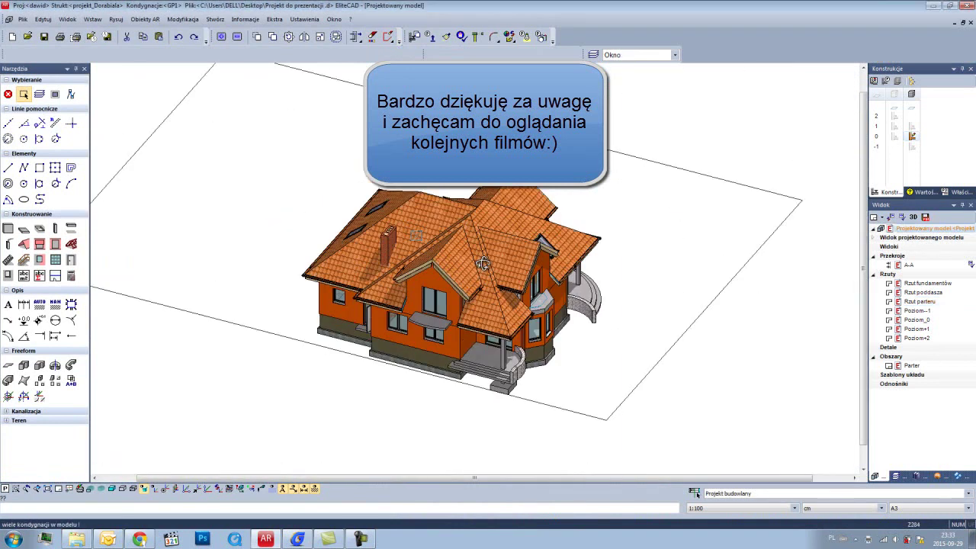
scroll(479, 272, up, 3)
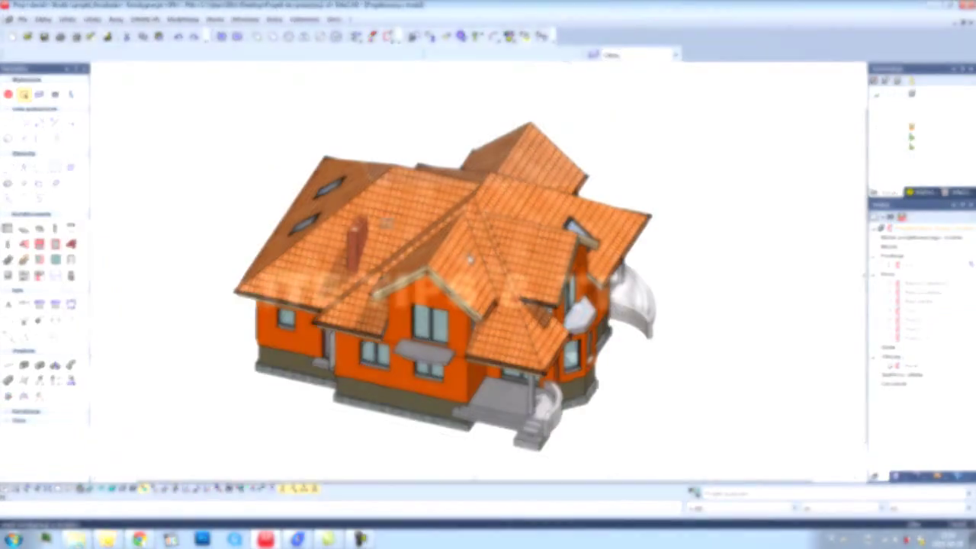